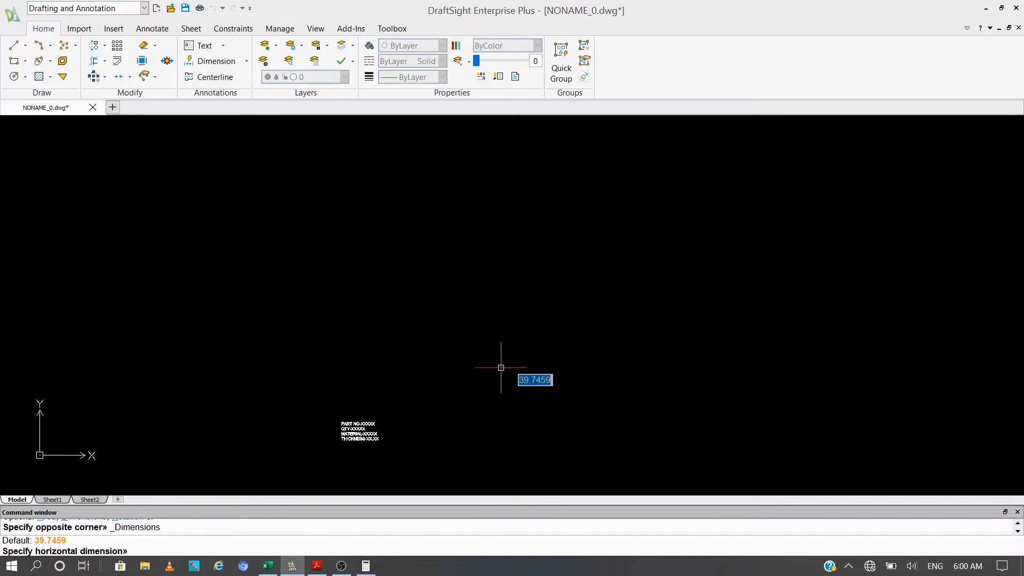
Step: Draw a rectangle 10 wide and 5 high above the part information text
{"action": "type", "text": "10"}
{"action": "key", "text": "Return"}
{"action": "type", "text": "5"}
{"action": "key", "text": "Return"}
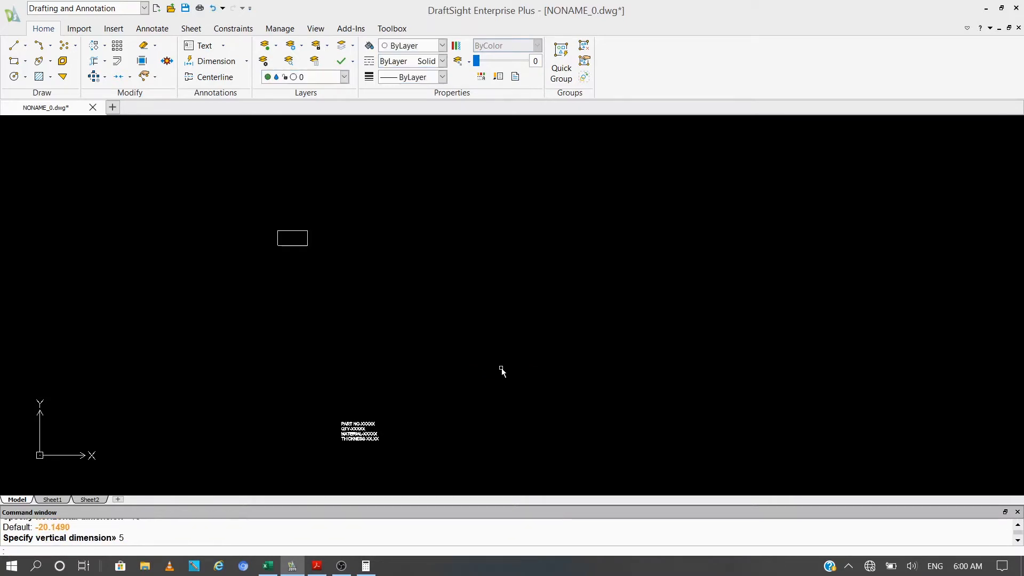
Step: Move the part information text up to a spot below the rectangle
{"action": "left_click", "coordinate": [359, 442]}
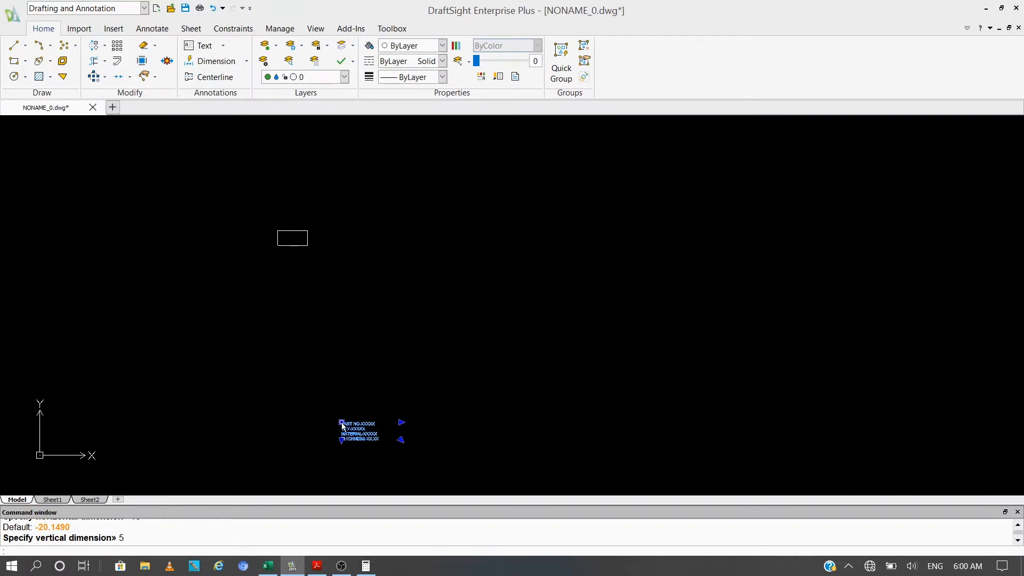
{"action": "left_click", "coordinate": [341, 422]}
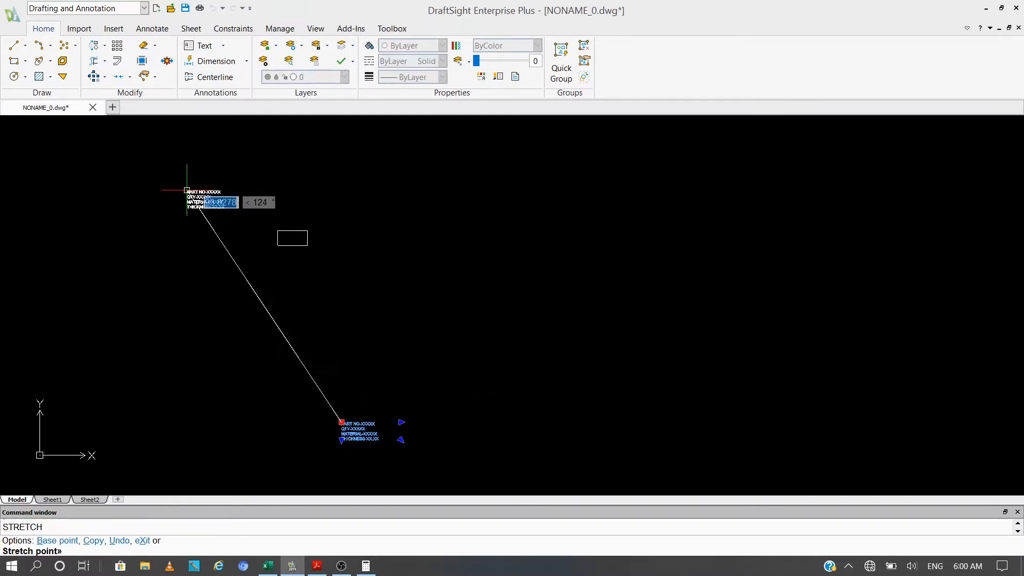
{"action": "left_click", "coordinate": [276, 286]}
{"action": "key", "text": "Escape"}
{"action": "scroll", "coordinate": [260, 230], "scroll_direction": "up", "scroll_amount": 4}
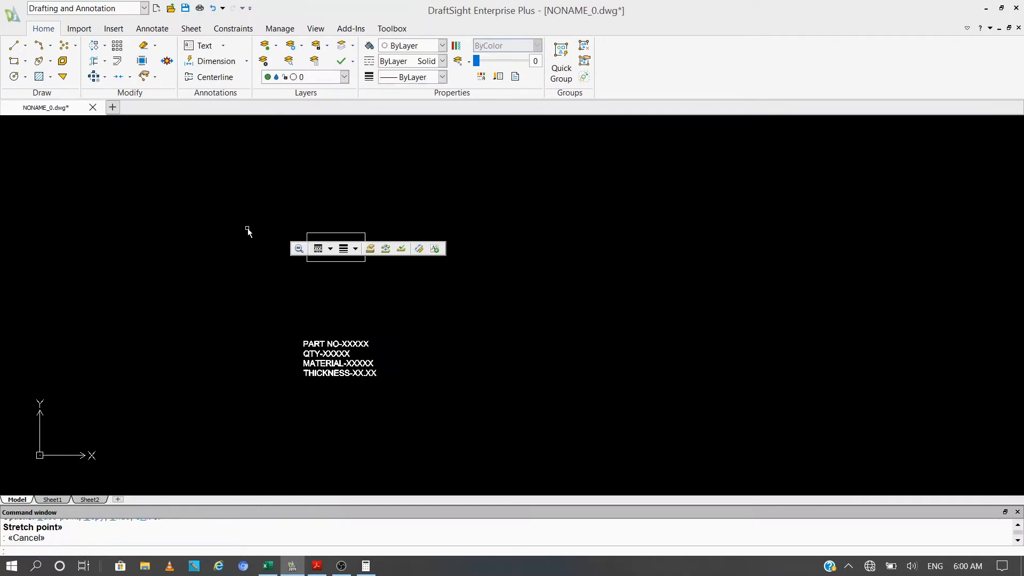
{"action": "scroll", "coordinate": [468, 315], "scroll_direction": "down", "scroll_amount": 2}
{"action": "scroll", "coordinate": [471, 298], "scroll_direction": "up", "scroll_amount": 1}
{"action": "key", "text": "Escape"}
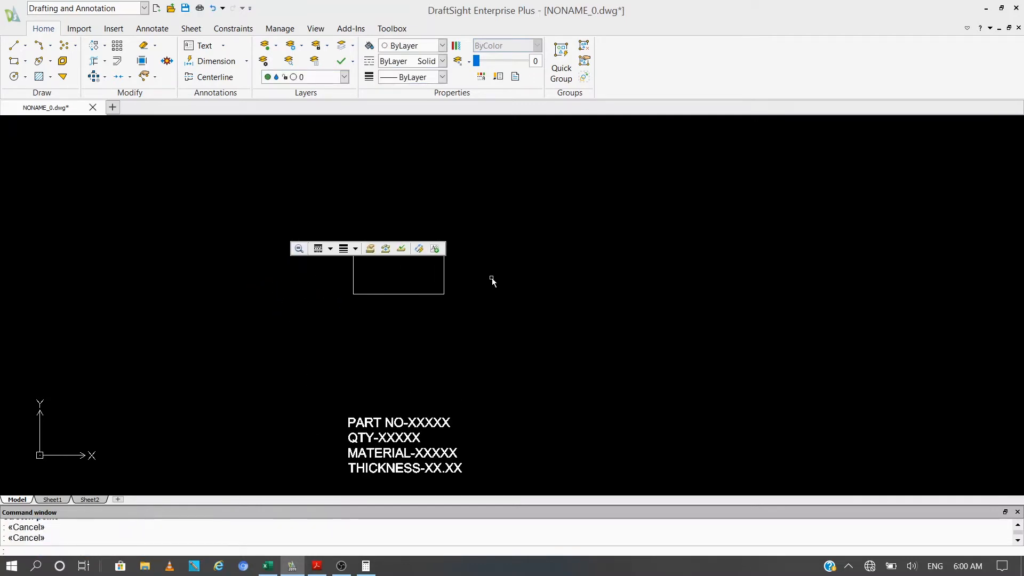
{"action": "left_click", "coordinate": [411, 297]}
{"action": "key", "text": "Escape"}
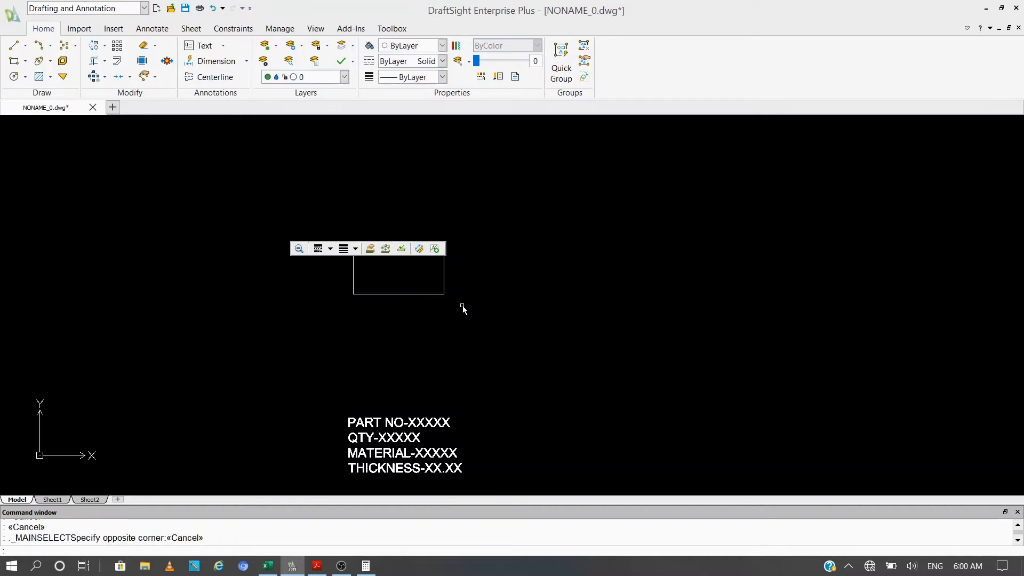
Step: Examine the drawing's unit system settings, including the length type, precision and block units format
{"action": "type", "text": "uni"}
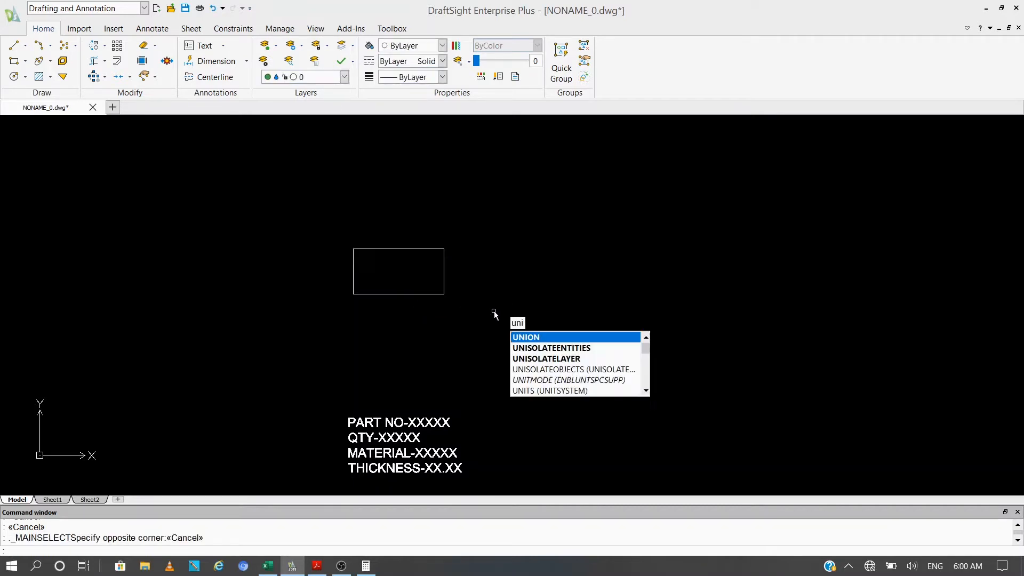
{"action": "type", "text": "yts"}
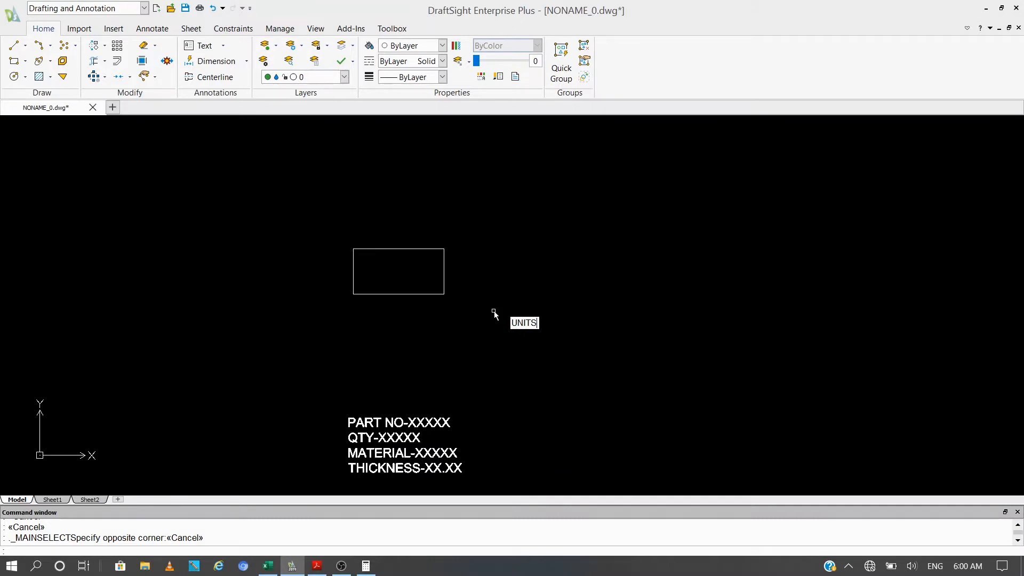
{"action": "key", "text": "Return"}
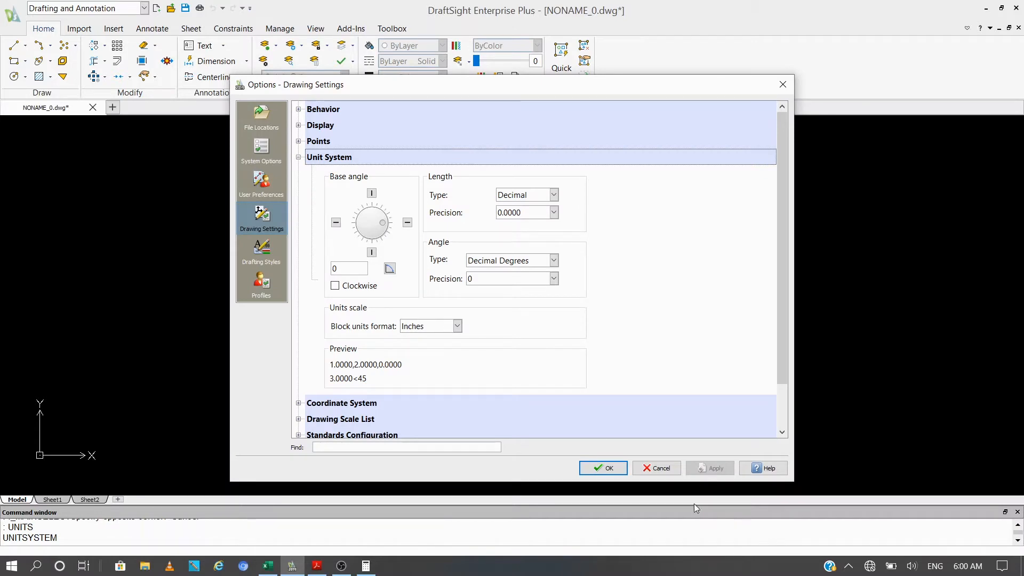
{"action": "left_click", "coordinate": [616, 470]}
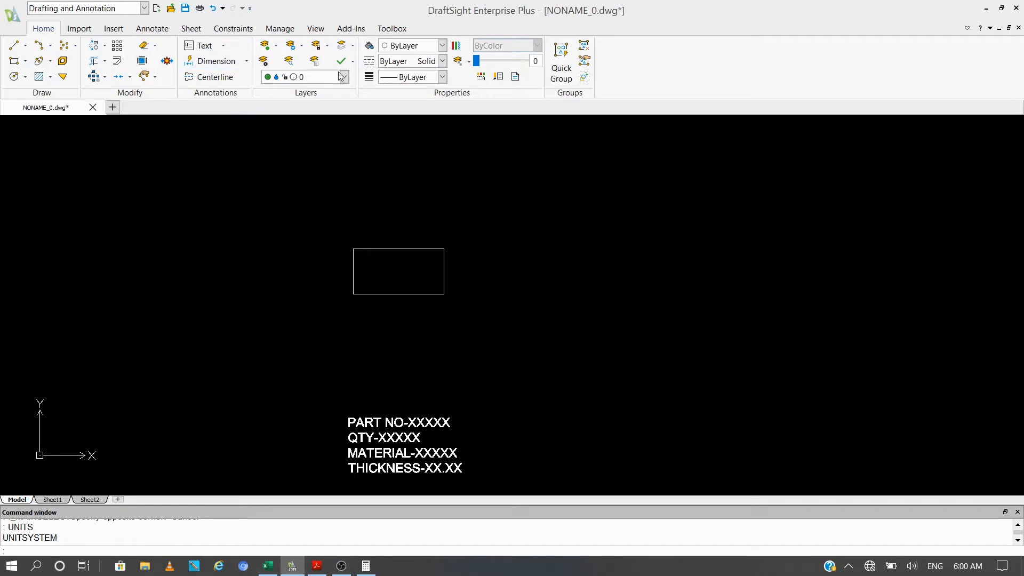
Step: Make the red dimension layer current and dimension the rectangle's right side and top edge with Smart Dimension
{"action": "left_click", "coordinate": [313, 82]}
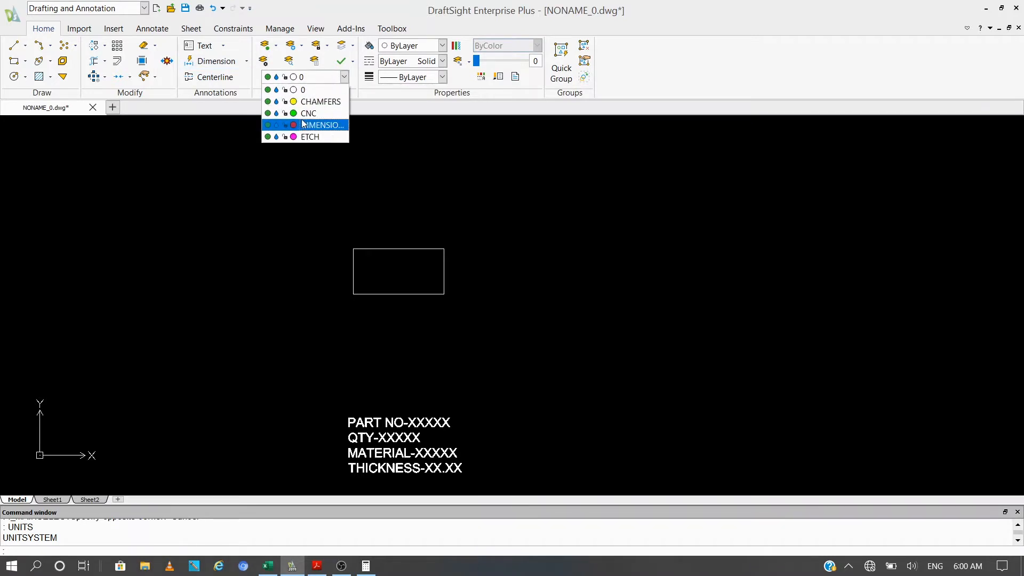
{"action": "left_click", "coordinate": [254, 96]}
{"action": "left_click", "coordinate": [216, 63]}
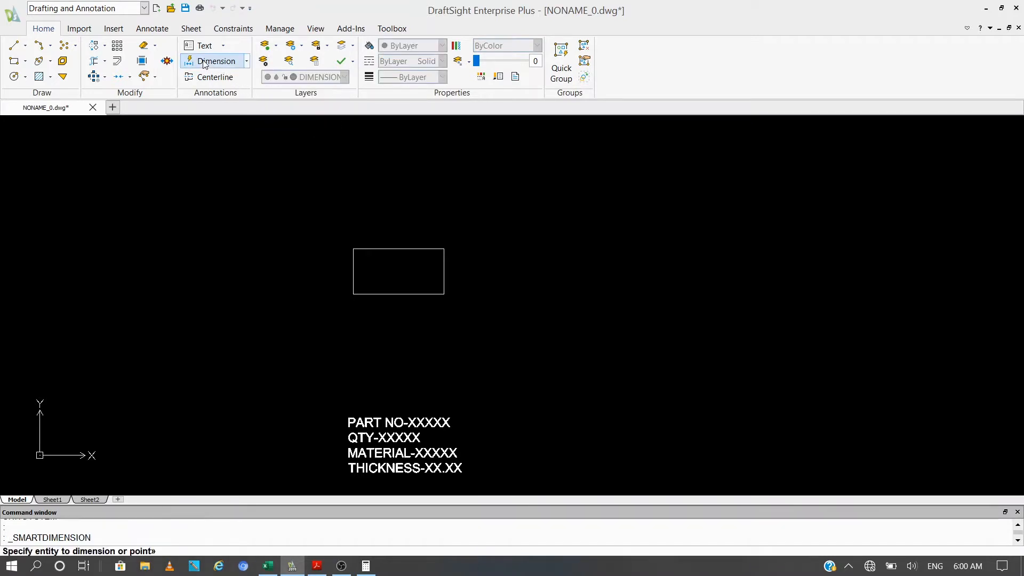
{"action": "left_click", "coordinate": [215, 63]}
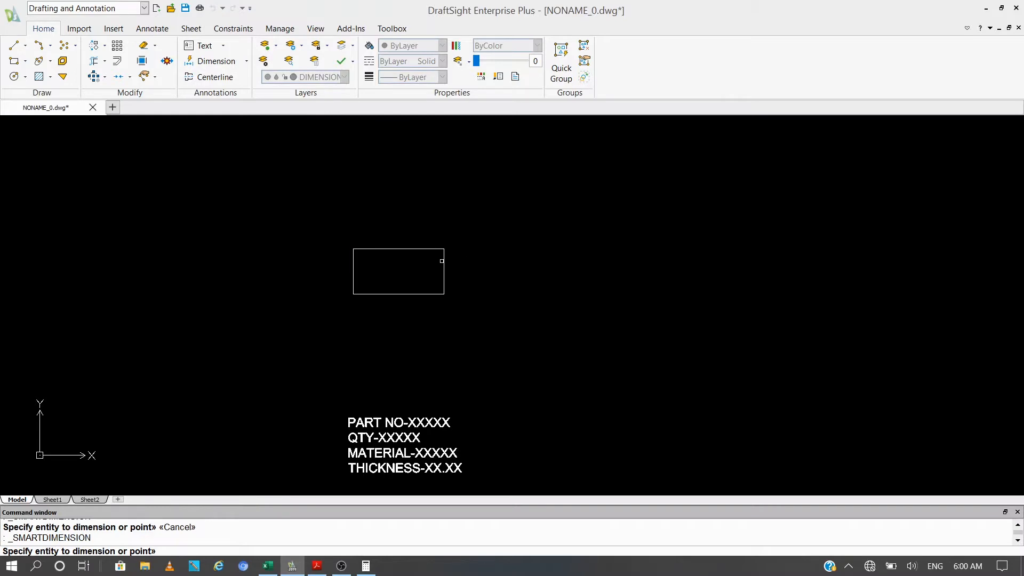
{"action": "left_click", "coordinate": [443, 260]}
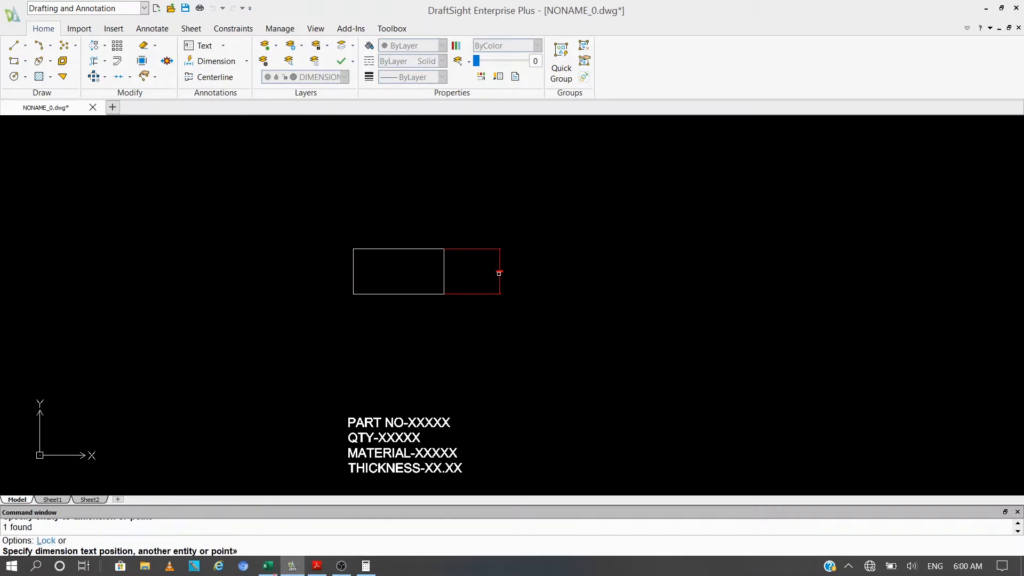
{"action": "left_click", "coordinate": [483, 272]}
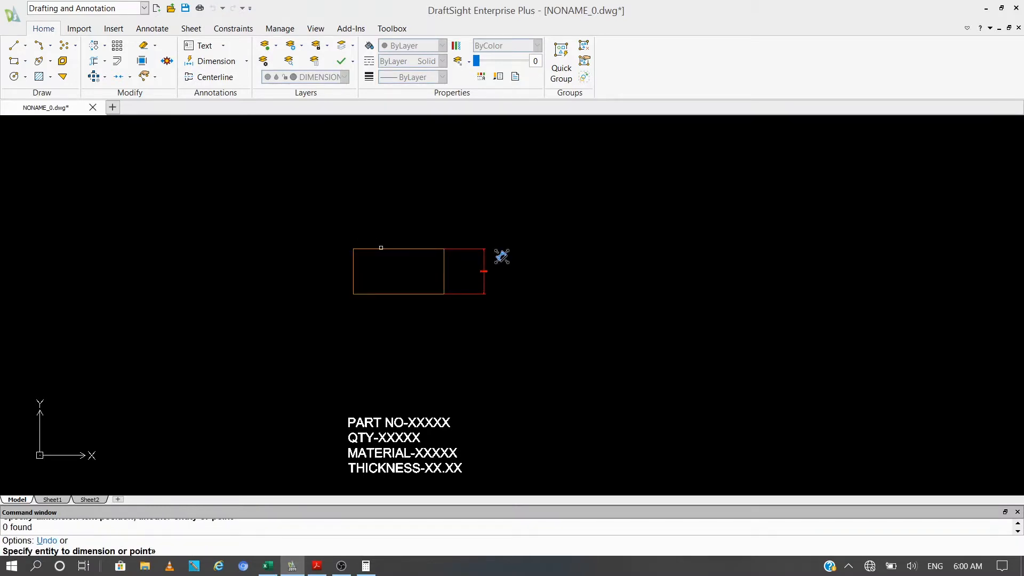
{"action": "left_click", "coordinate": [377, 248]}
{"action": "left_click", "coordinate": [376, 229]}
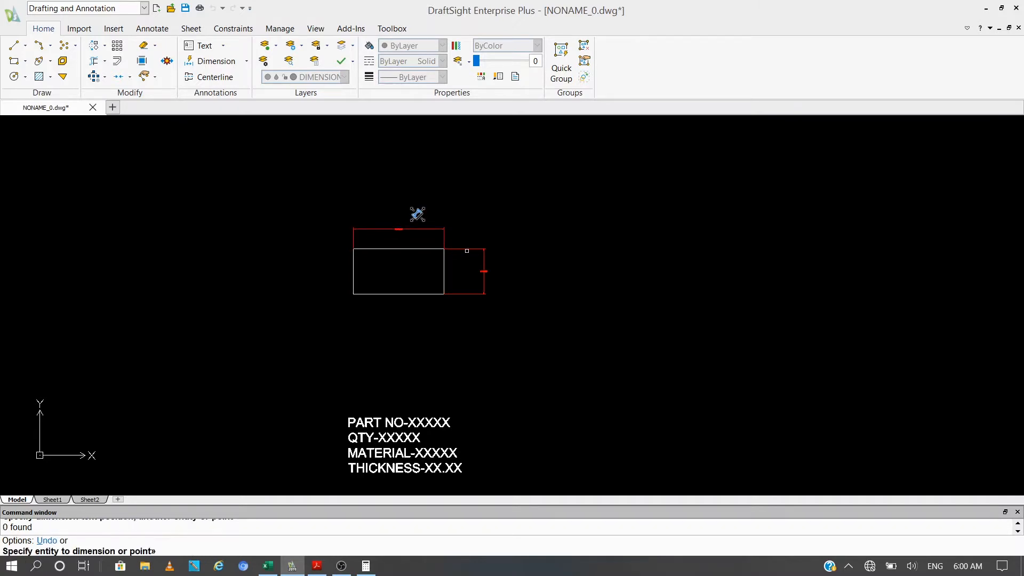
{"action": "scroll", "coordinate": [410, 232], "scroll_direction": "up", "scroll_amount": 6}
{"action": "scroll", "coordinate": [378, 224], "scroll_direction": "down", "scroll_amount": 5}
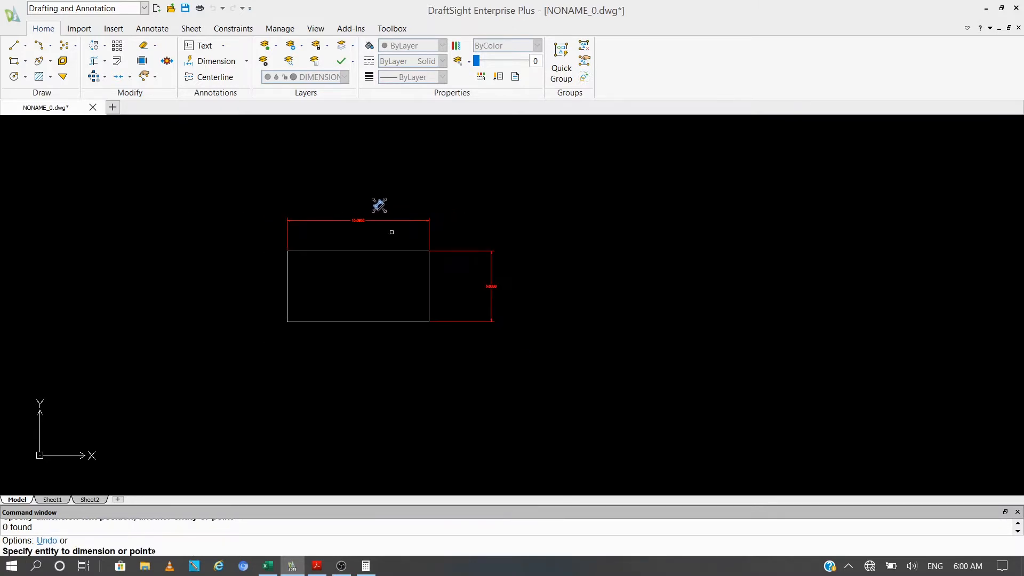
{"action": "scroll", "coordinate": [498, 290], "scroll_direction": "up", "scroll_amount": 3}
{"action": "scroll", "coordinate": [524, 297], "scroll_direction": "down", "scroll_amount": 4}
{"action": "scroll", "coordinate": [524, 297], "scroll_direction": "down", "scroll_amount": 2}
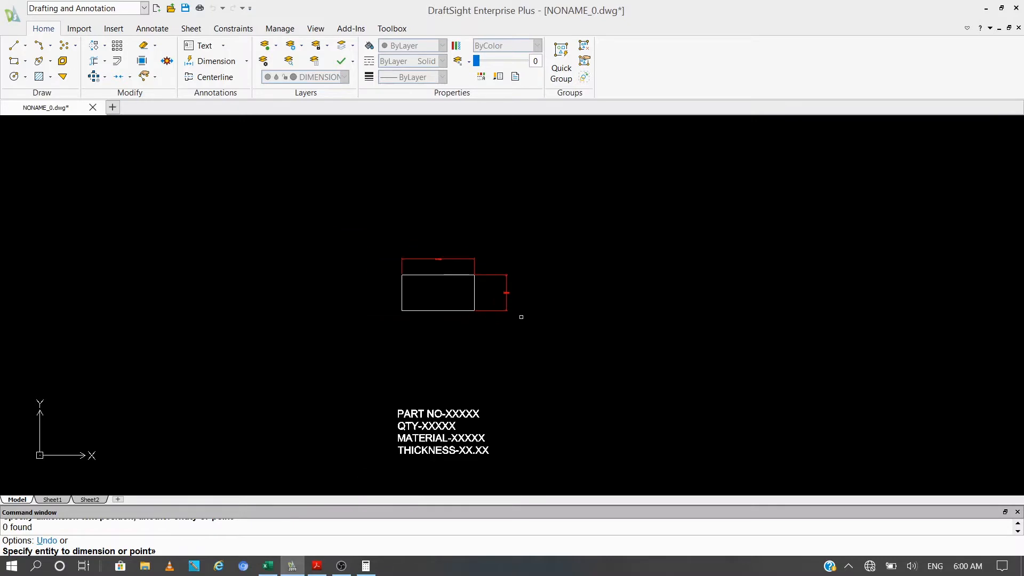
Step: Move the part information text closer to the rectangle, just under its bottom edge and aligned with its left side
{"action": "left_click", "coordinate": [409, 413]}
{"action": "key", "text": "Escape"}
{"action": "left_click", "coordinate": [405, 419]}
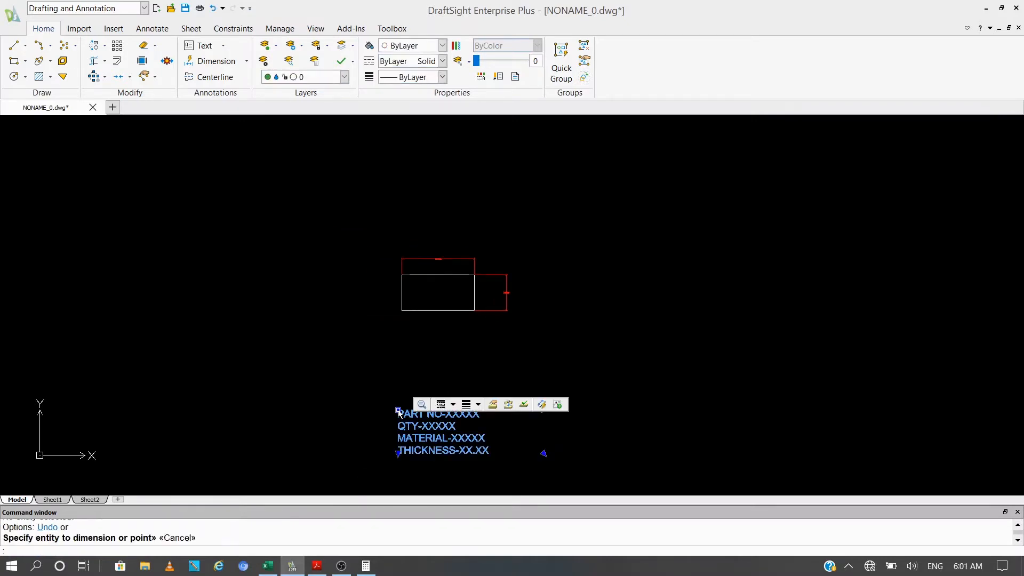
{"action": "left_click", "coordinate": [398, 410]}
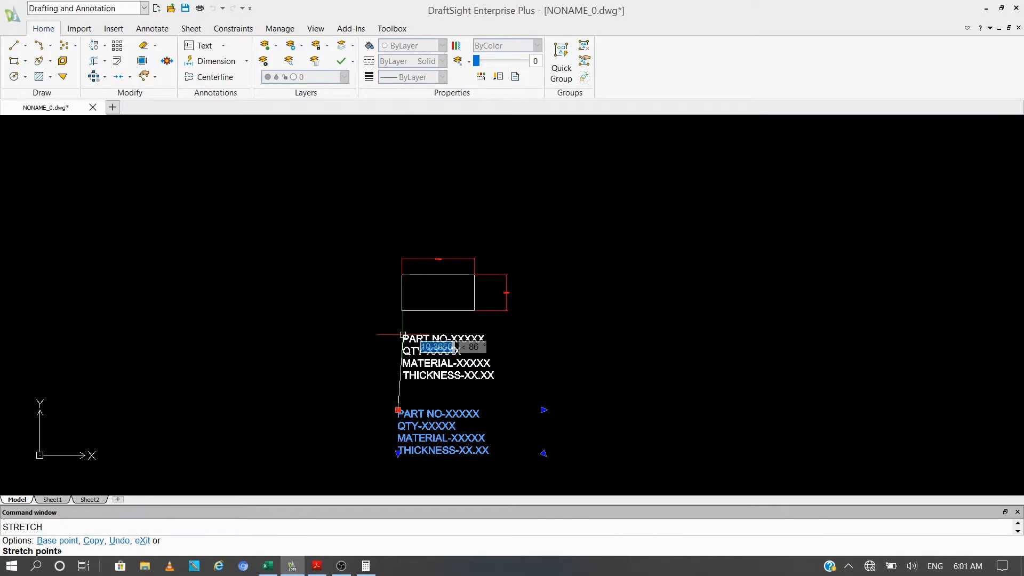
{"action": "left_click", "coordinate": [403, 336]}
{"action": "key", "text": "Escape"}
{"action": "scroll", "coordinate": [397, 303], "scroll_direction": "up", "scroll_amount": 2}
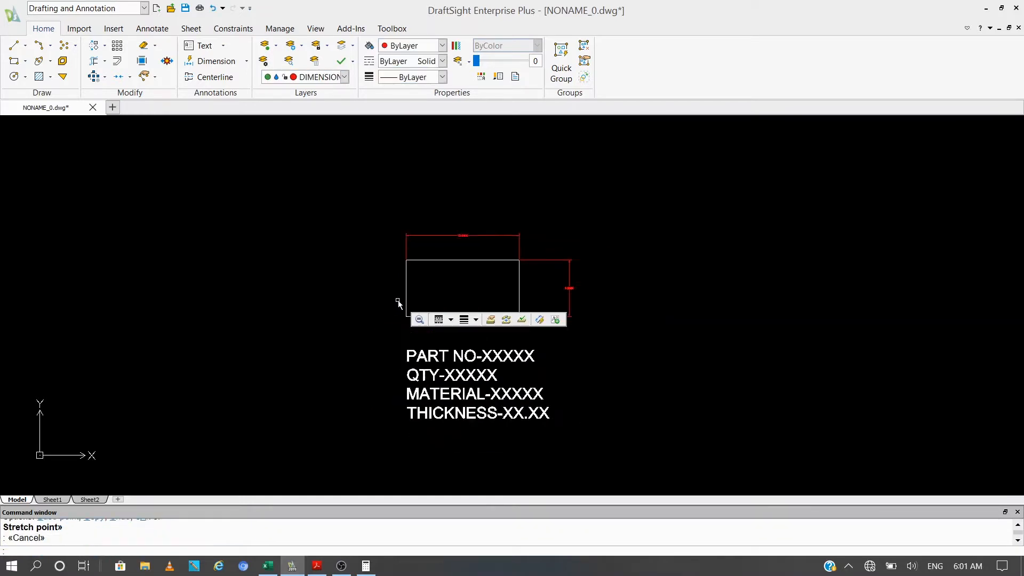
{"action": "scroll", "coordinate": [398, 302], "scroll_direction": "down", "scroll_amount": 1}
{"action": "scroll", "coordinate": [515, 268], "scroll_direction": "up", "scroll_amount": 1}
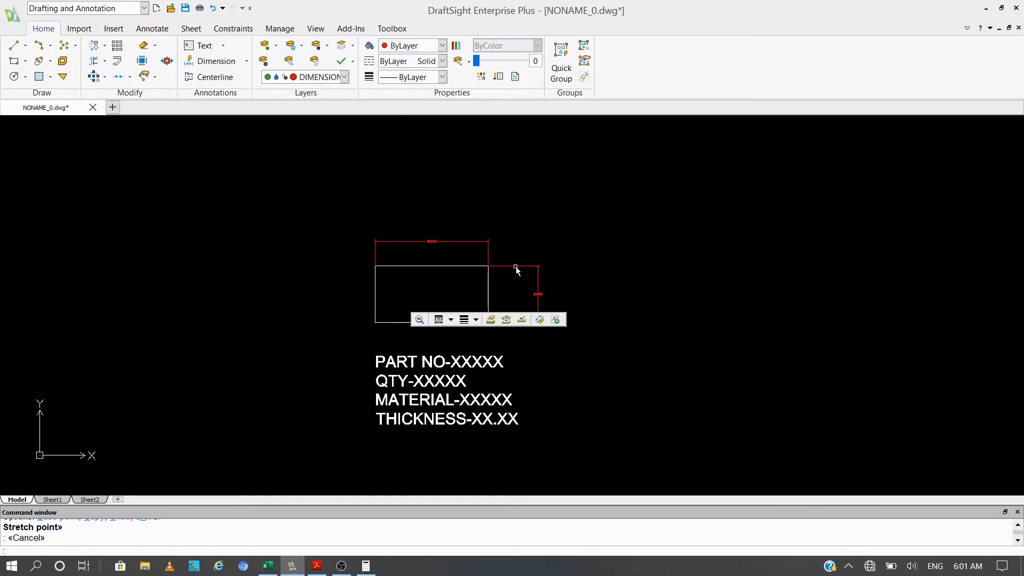
Step: Set the block units format of the drawing's unit system to Millimeters and apply the change
{"action": "type", "text": "UNITS"}
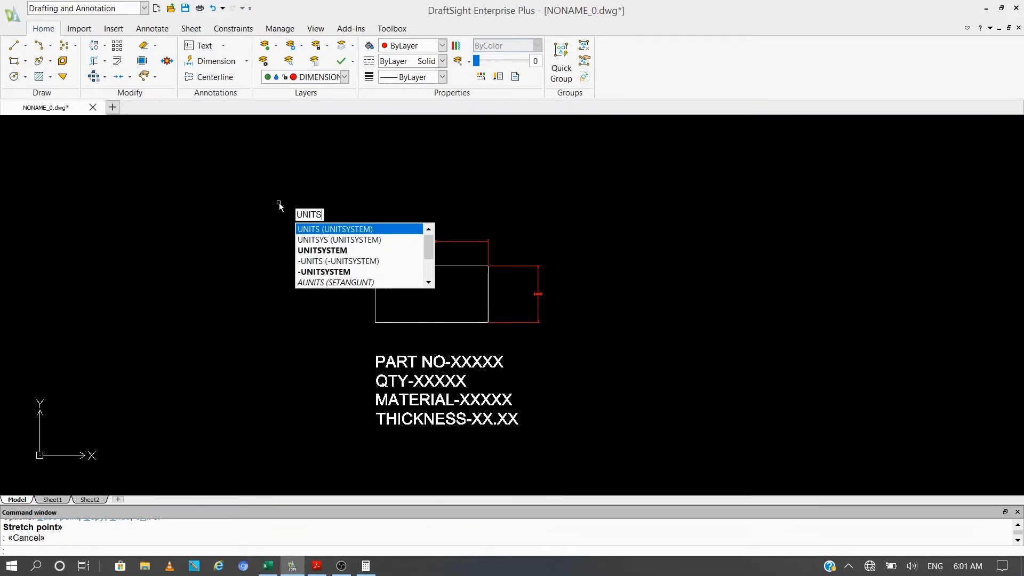
{"action": "key", "text": "Return"}
{"action": "key", "text": "Return"}
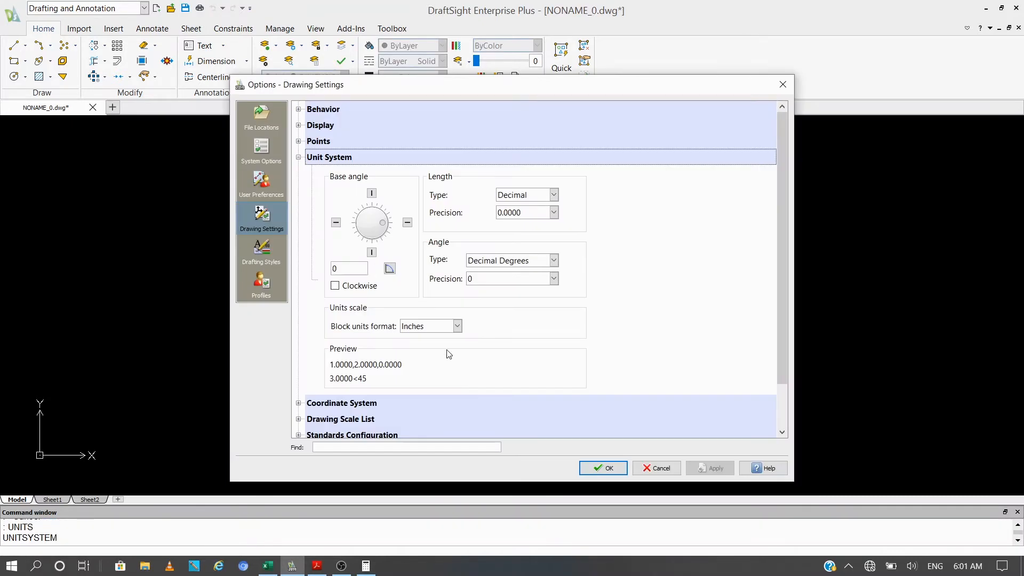
{"action": "left_click", "coordinate": [457, 326]}
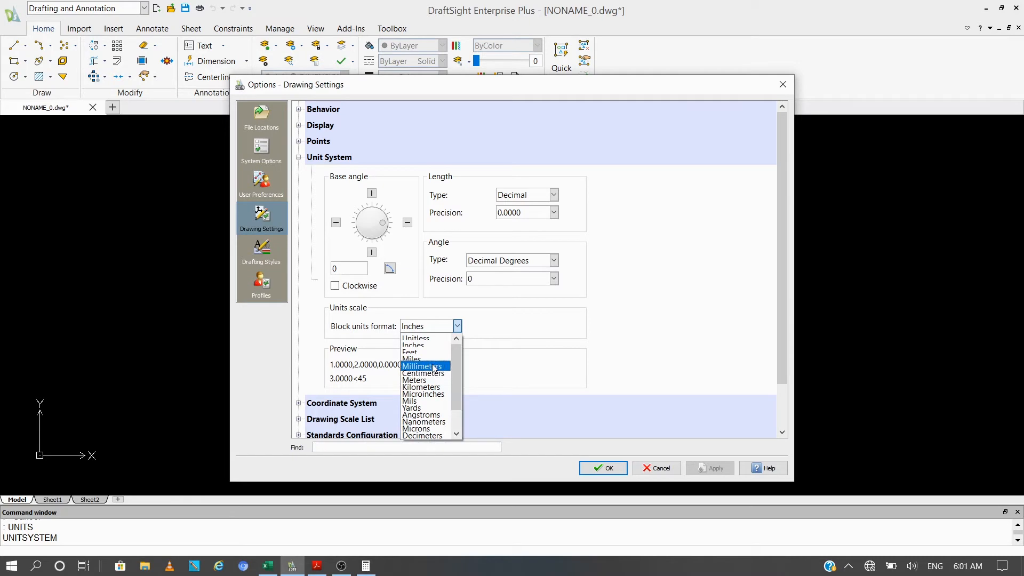
{"action": "left_click", "coordinate": [434, 370]}
{"action": "left_click", "coordinate": [703, 469]}
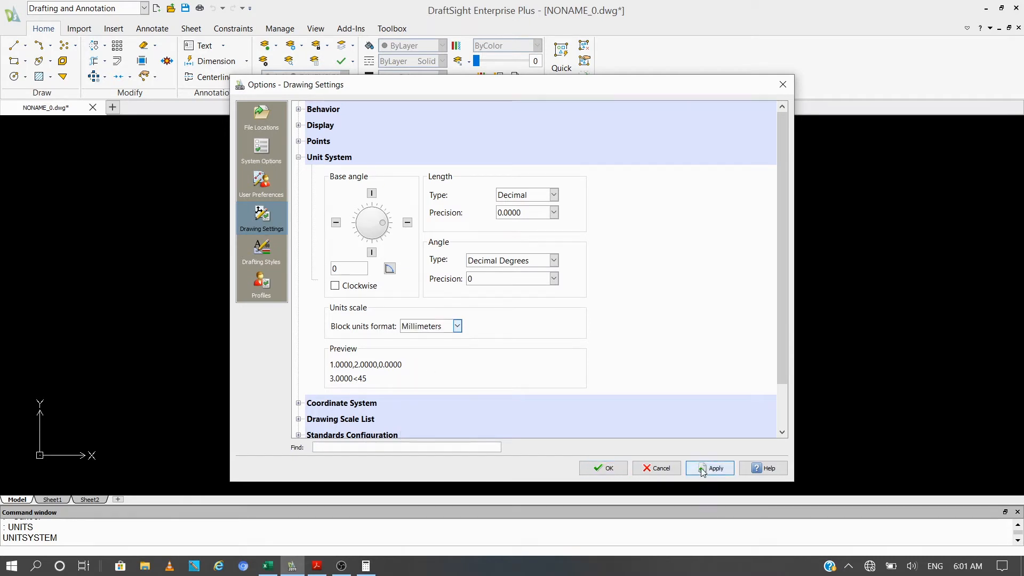
{"action": "left_click", "coordinate": [599, 469]}
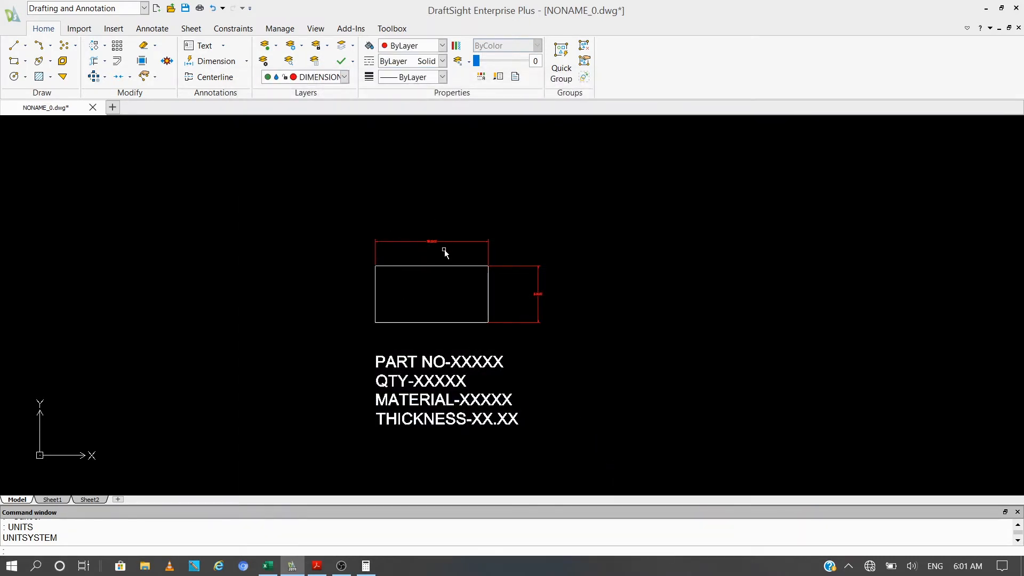
Step: Delete the horizontal dimension above the rectangle and the vertical dimension beside it
{"action": "scroll", "coordinate": [445, 264], "scroll_direction": "up", "scroll_amount": 2}
{"action": "scroll", "coordinate": [444, 263], "scroll_direction": "up", "scroll_amount": 1}
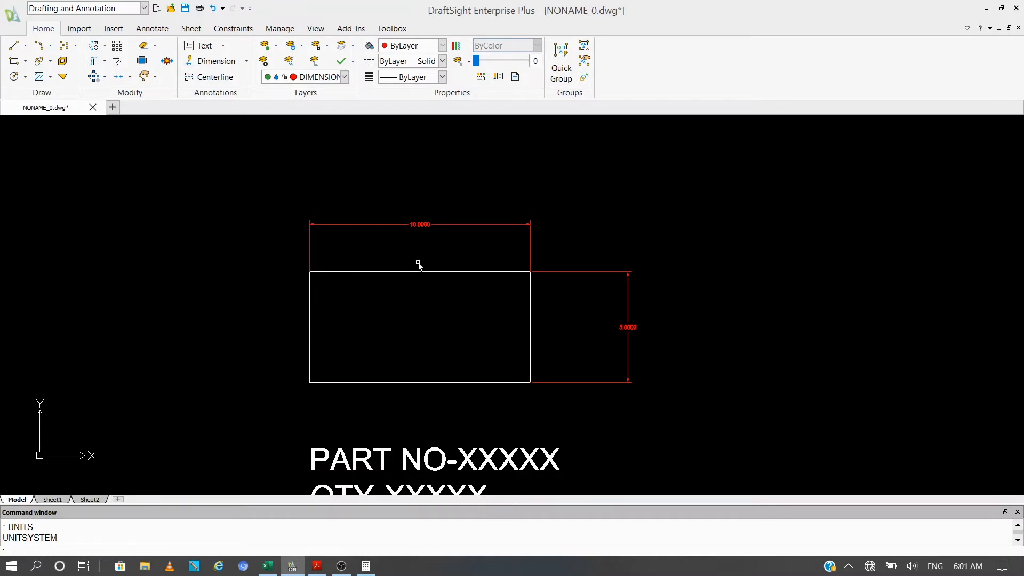
{"action": "key", "text": "Escape"}
{"action": "left_click", "coordinate": [454, 212]}
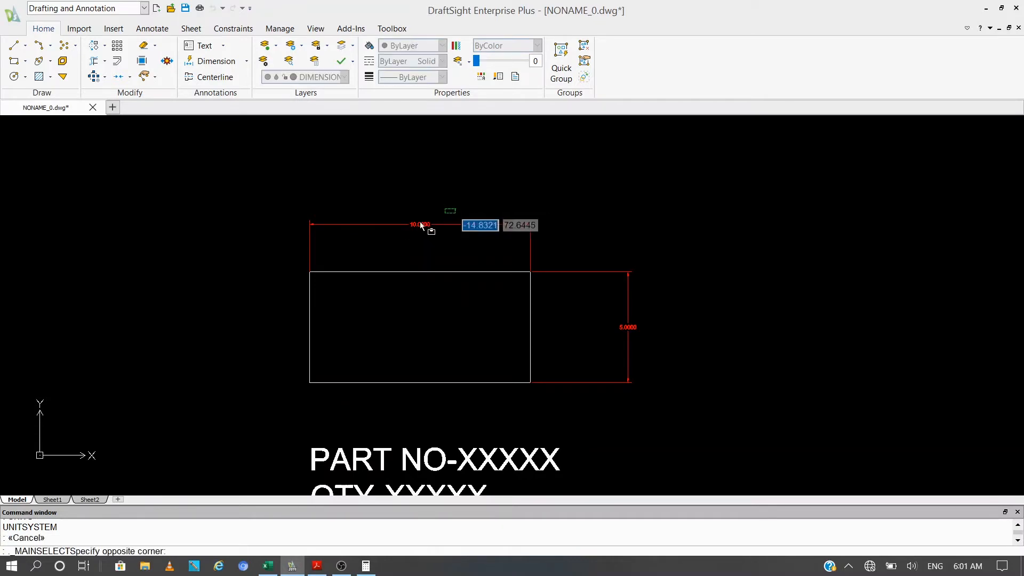
{"action": "left_click", "coordinate": [367, 240]}
{"action": "key", "text": "Delete"}
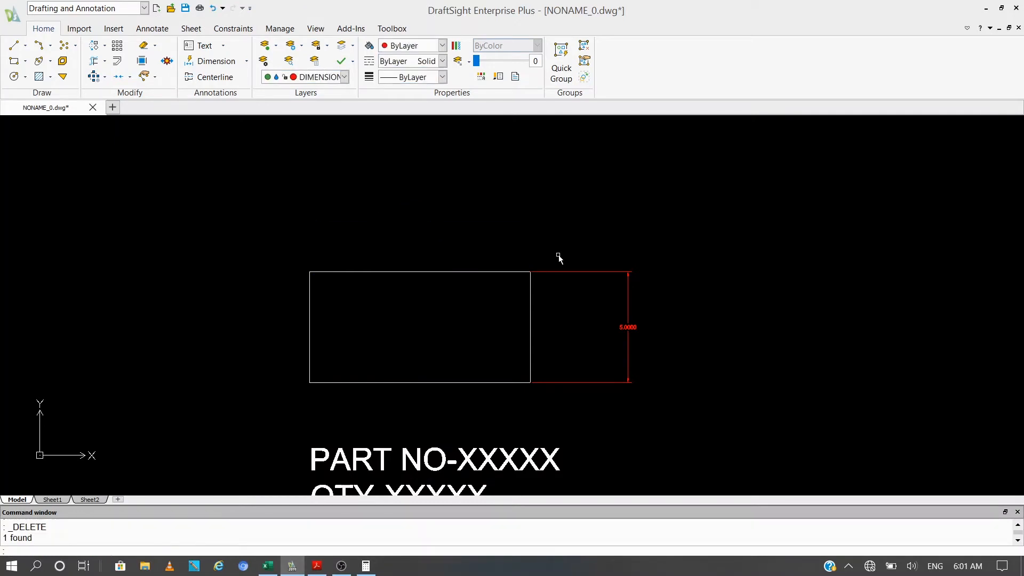
{"action": "left_click", "coordinate": [666, 265]}
{"action": "left_click", "coordinate": [588, 390]}
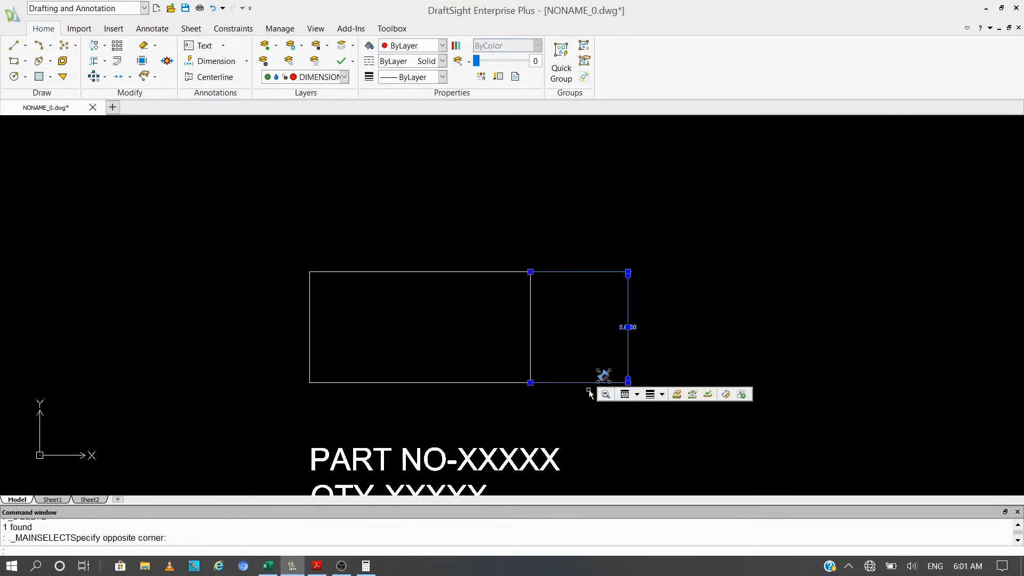
{"action": "key", "text": "Delete"}
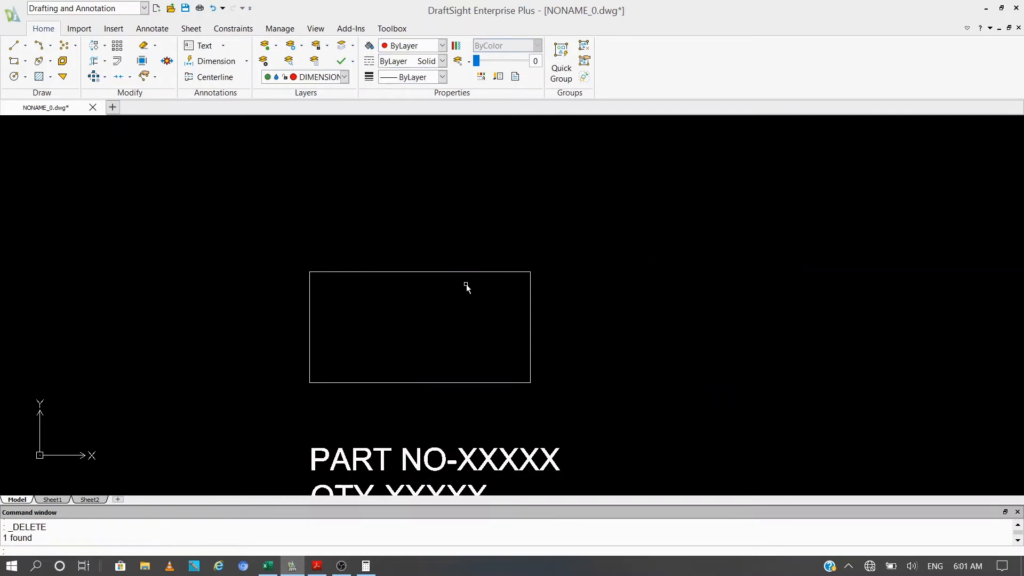
Step: Scale the rectangle by a factor of 25.4, using its lower-left corner as the base point
{"action": "left_click", "coordinate": [105, 46]}
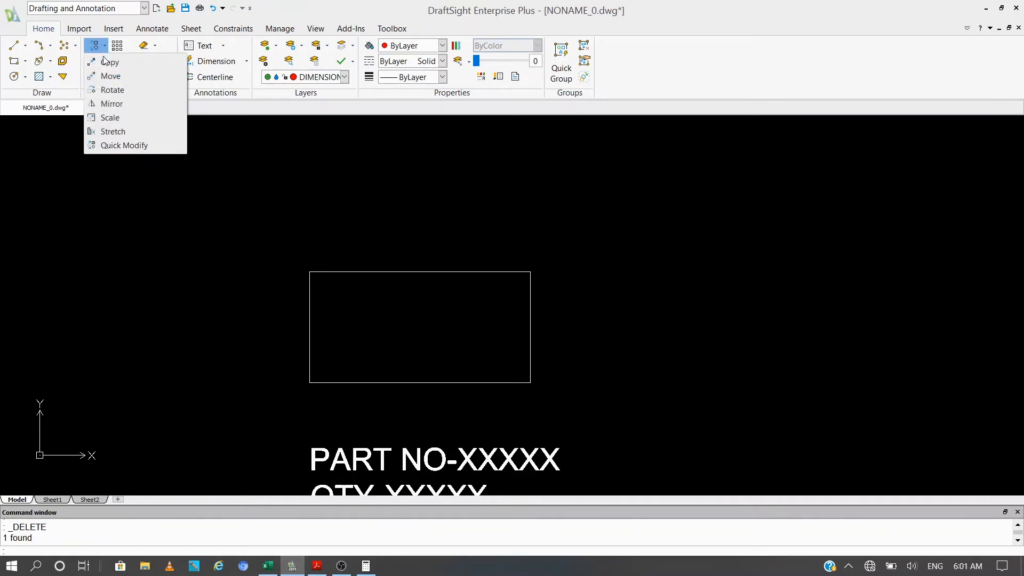
{"action": "left_click", "coordinate": [110, 118]}
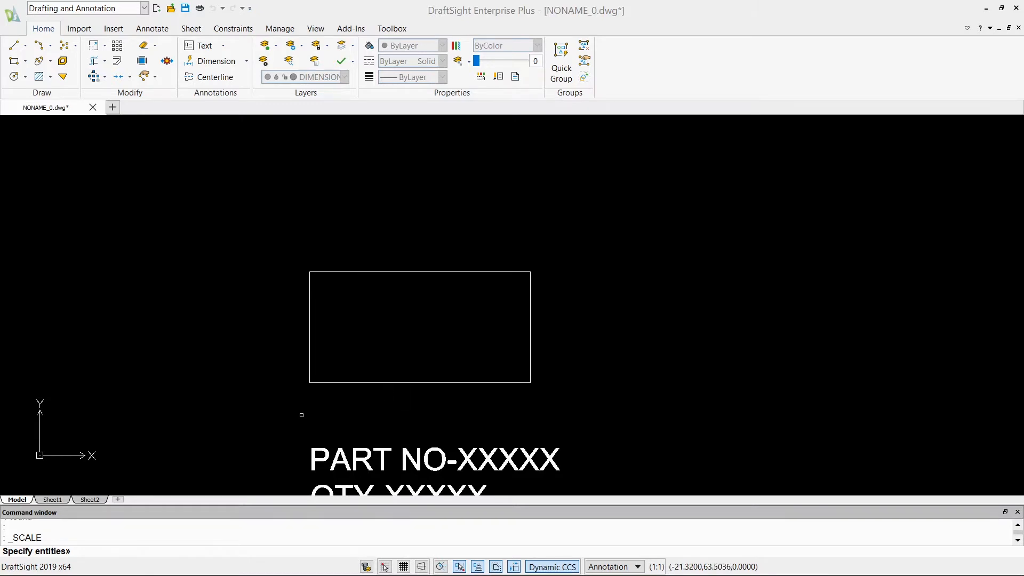
{"action": "left_click", "coordinate": [309, 382]}
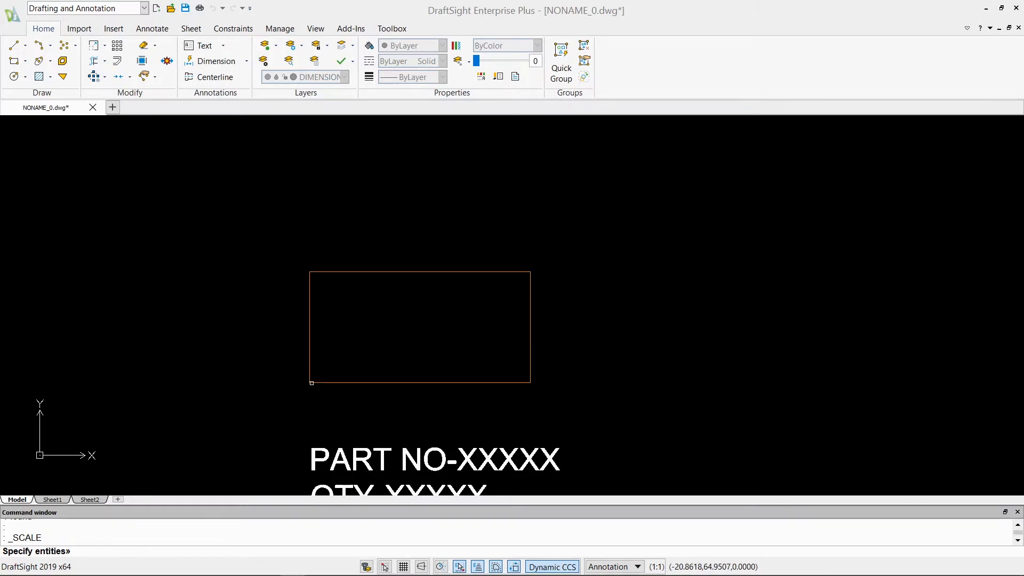
{"action": "key", "text": "Return"}
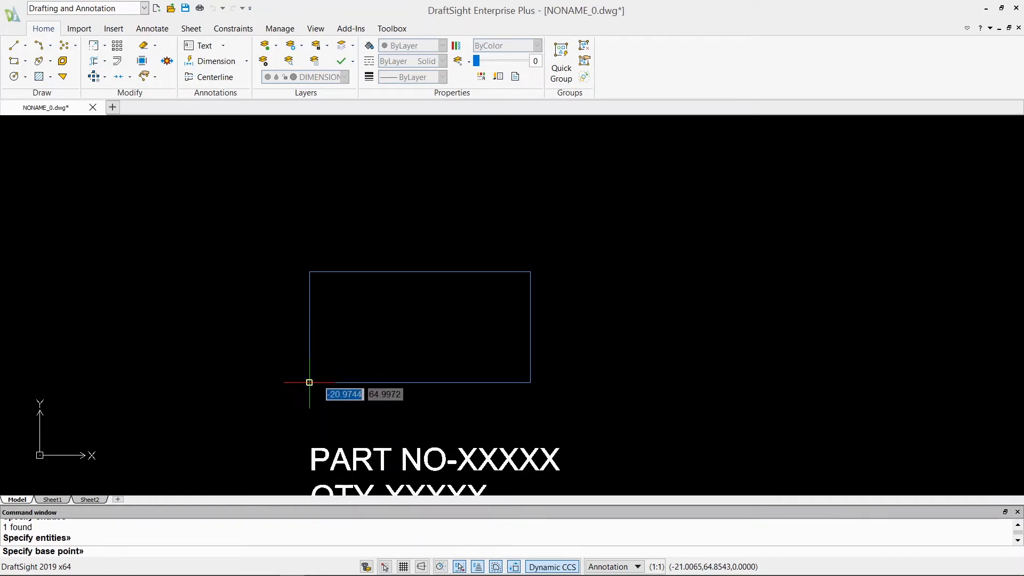
{"action": "left_click", "coordinate": [309, 383]}
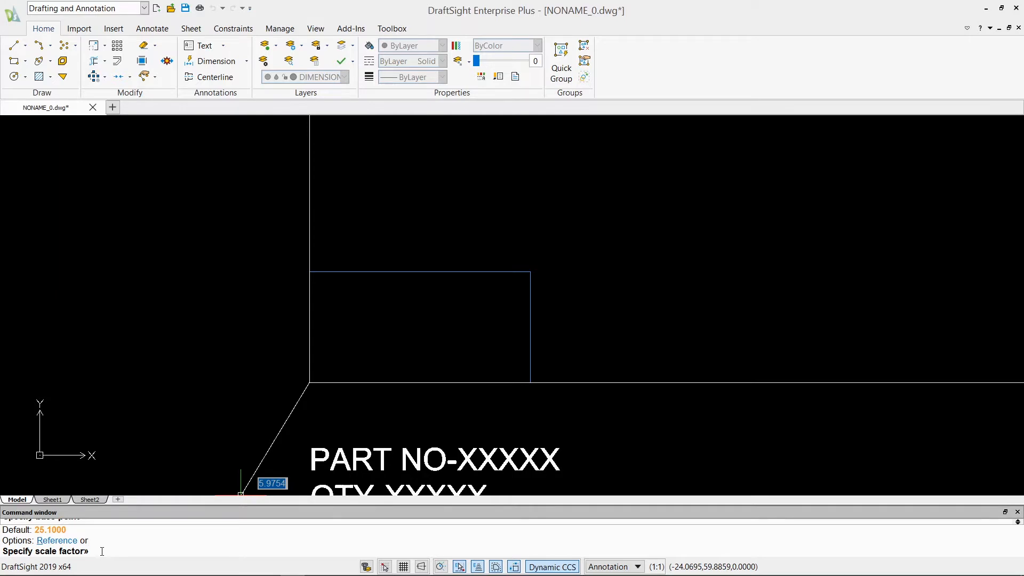
{"action": "type", "text": "25.4"}
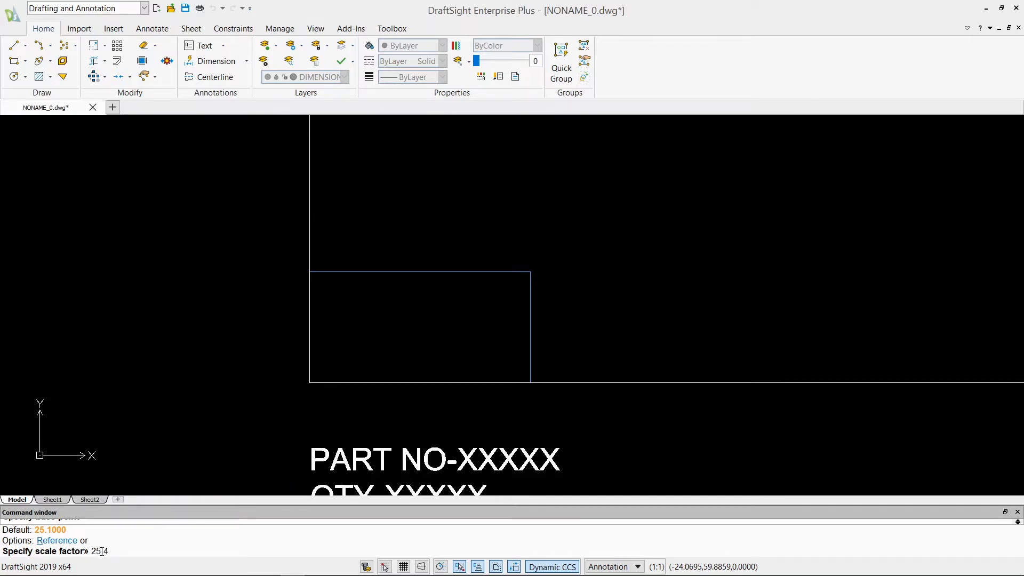
{"action": "key", "text": "Return"}
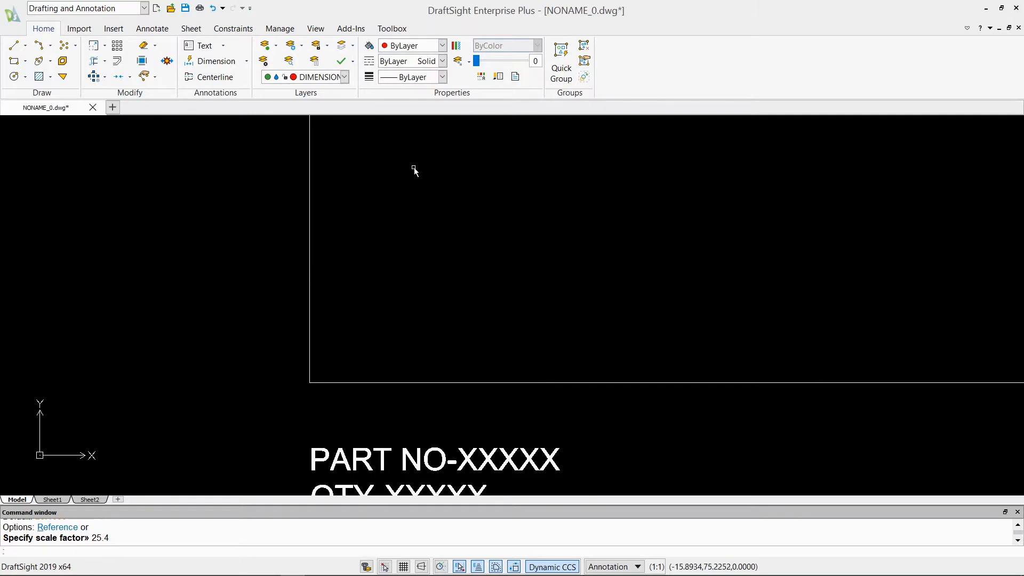
Step: Dimension the scaled rectangle's top edge and right side with Smart Dimension, placing the dimensions just outside the edges
{"action": "scroll", "coordinate": [359, 242], "scroll_direction": "down", "scroll_amount": 10}
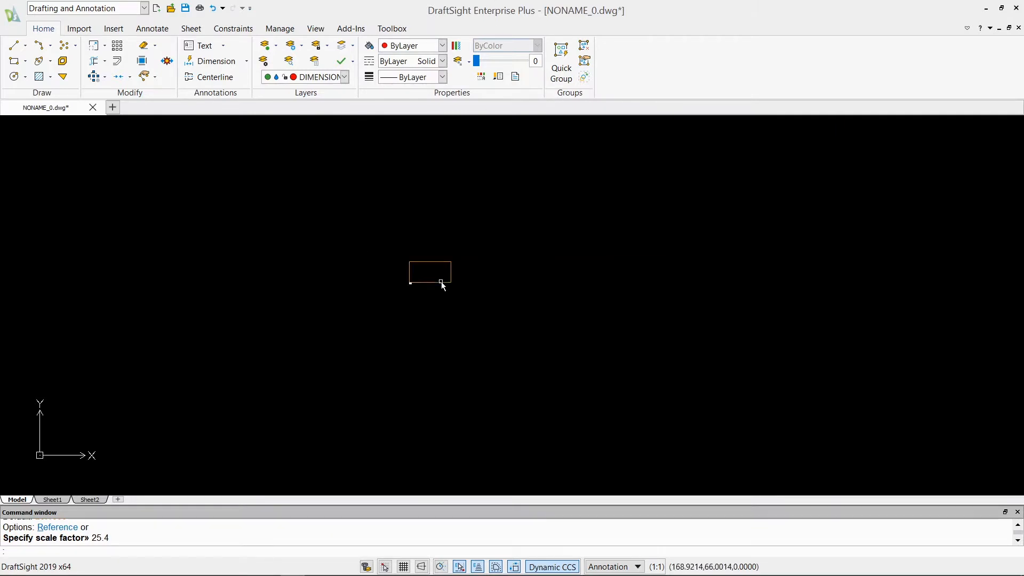
{"action": "scroll", "coordinate": [422, 267], "scroll_direction": "up", "scroll_amount": 9}
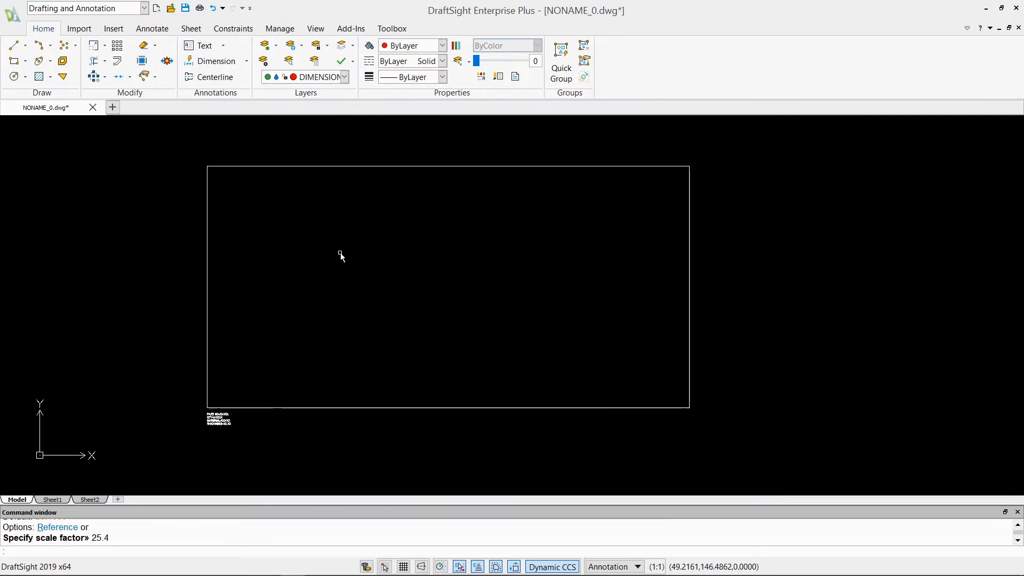
{"action": "scroll", "coordinate": [341, 256], "scroll_direction": "down", "scroll_amount": 2}
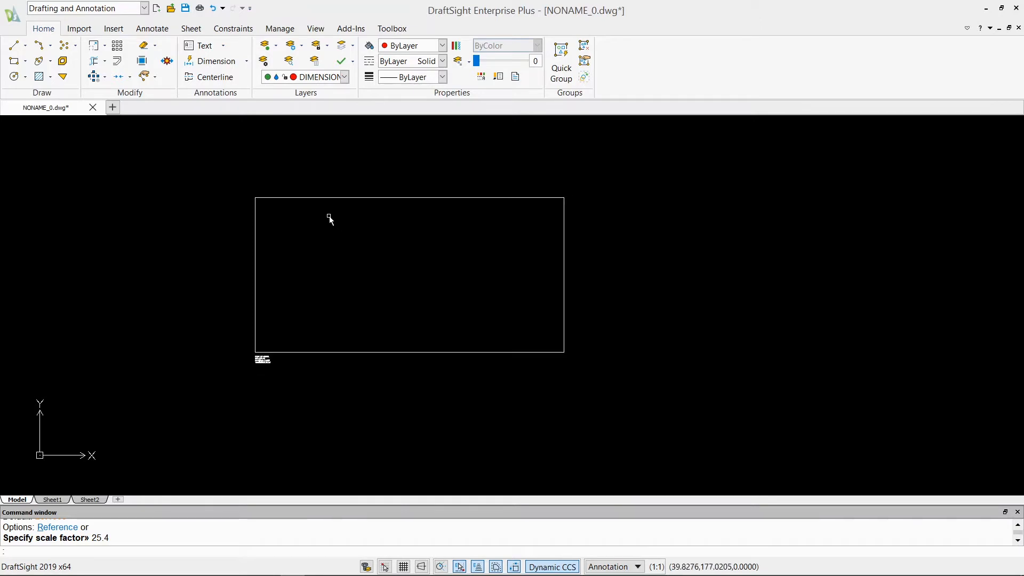
{"action": "left_click", "coordinate": [246, 60]}
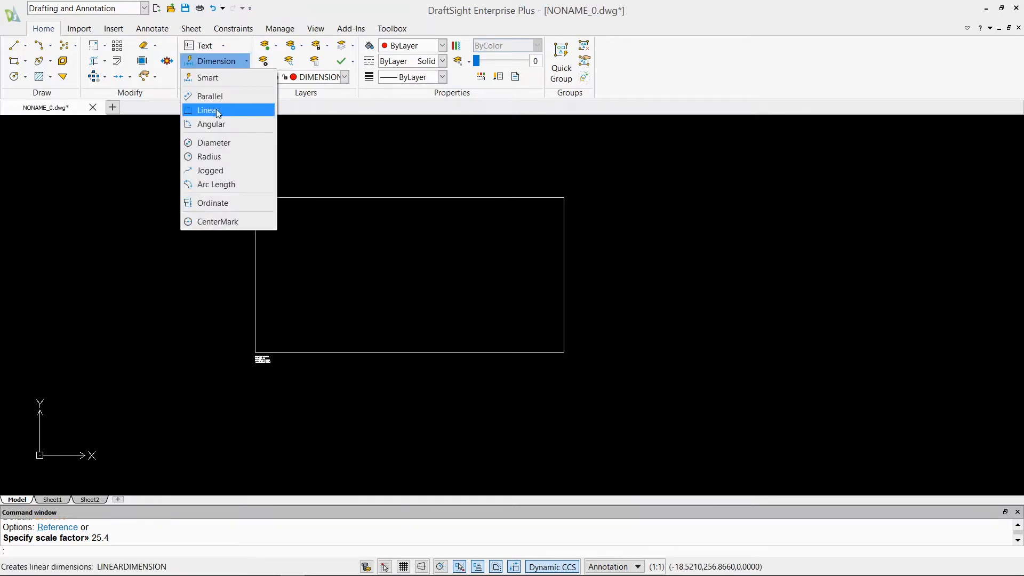
{"action": "left_click", "coordinate": [213, 80]}
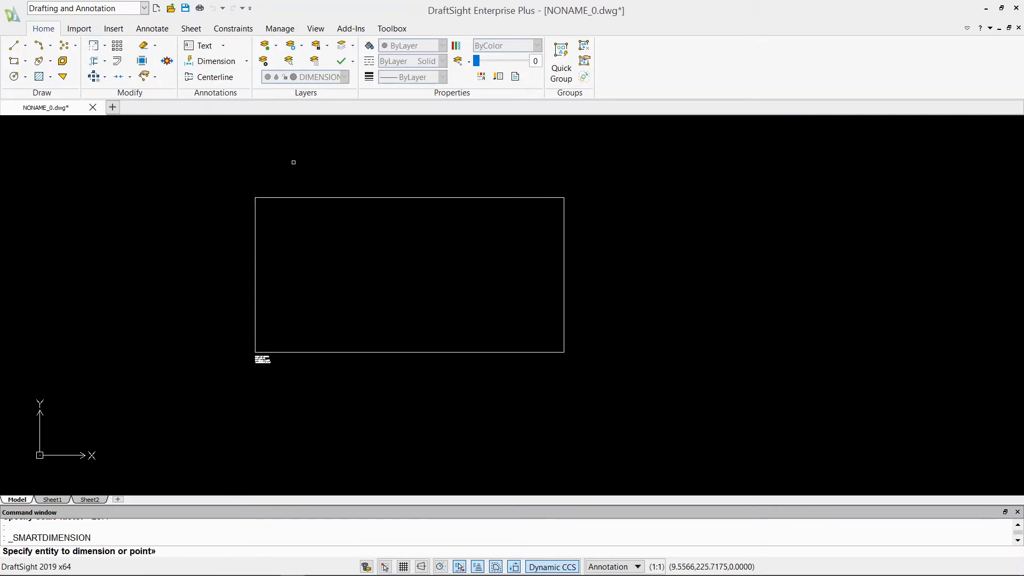
{"action": "left_click", "coordinate": [289, 197]}
{"action": "left_click", "coordinate": [296, 179]}
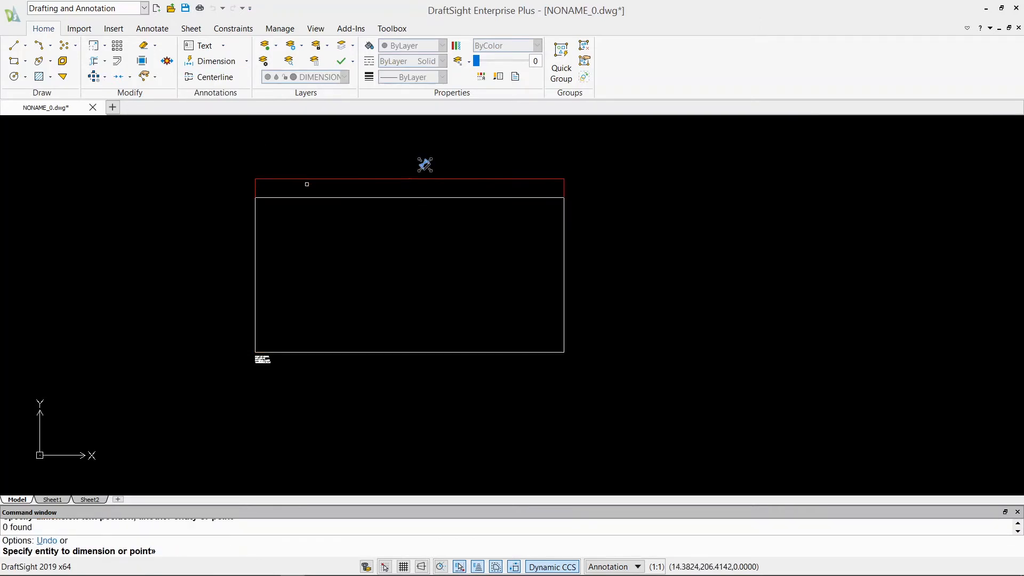
{"action": "left_click", "coordinate": [562, 238]}
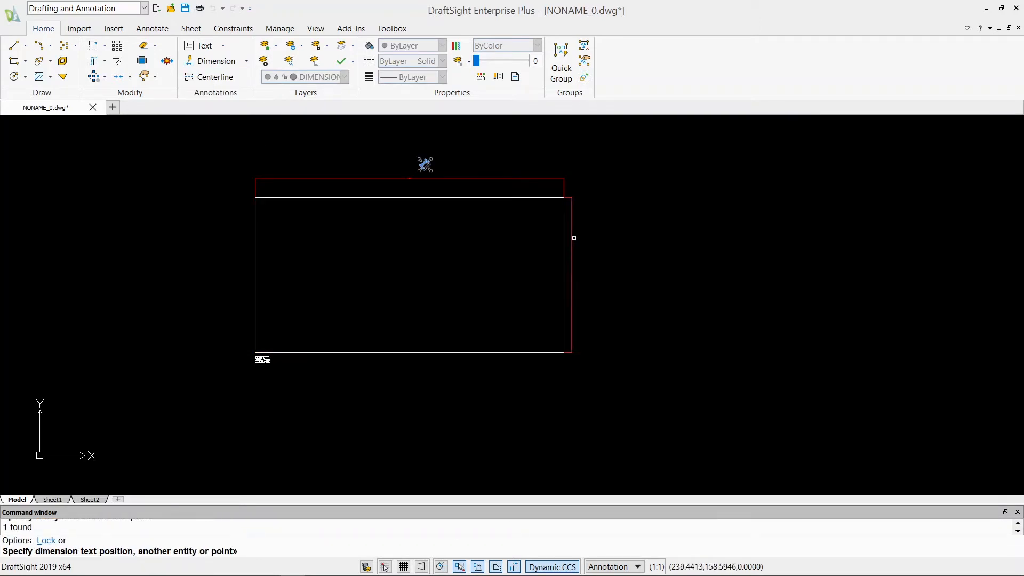
{"action": "left_click", "coordinate": [593, 242]}
{"action": "scroll", "coordinate": [426, 174], "scroll_direction": "up", "scroll_amount": 5}
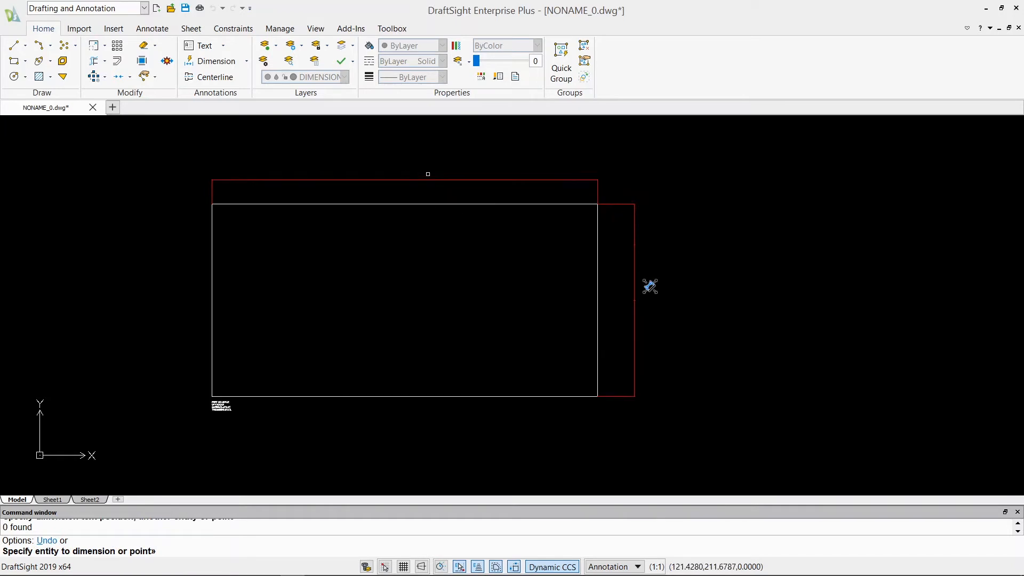
{"action": "scroll", "coordinate": [434, 191], "scroll_direction": "down", "scroll_amount": 5}
{"action": "scroll", "coordinate": [421, 190], "scroll_direction": "up", "scroll_amount": 1}
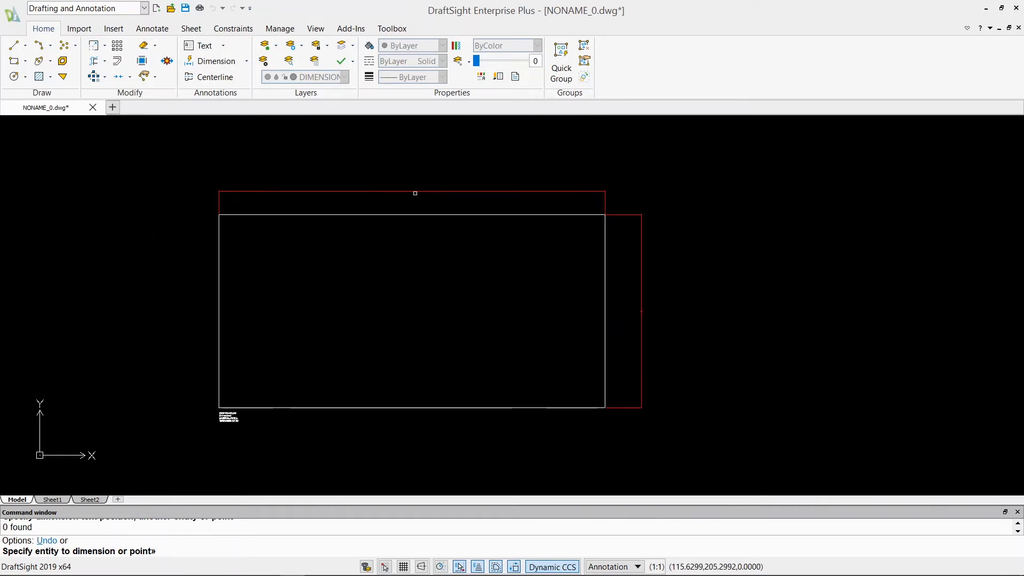
Step: Set the height of the Standard text style to 25.4 in the drafting styles and end the Smart Dimension command
{"action": "left_click", "coordinate": [152, 29]}
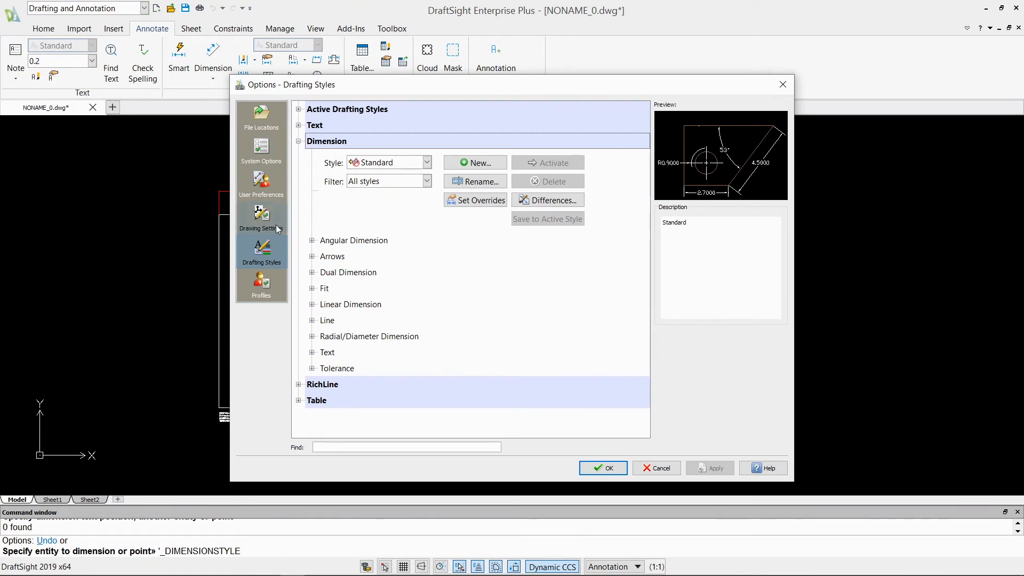
{"action": "left_click", "coordinate": [298, 126]}
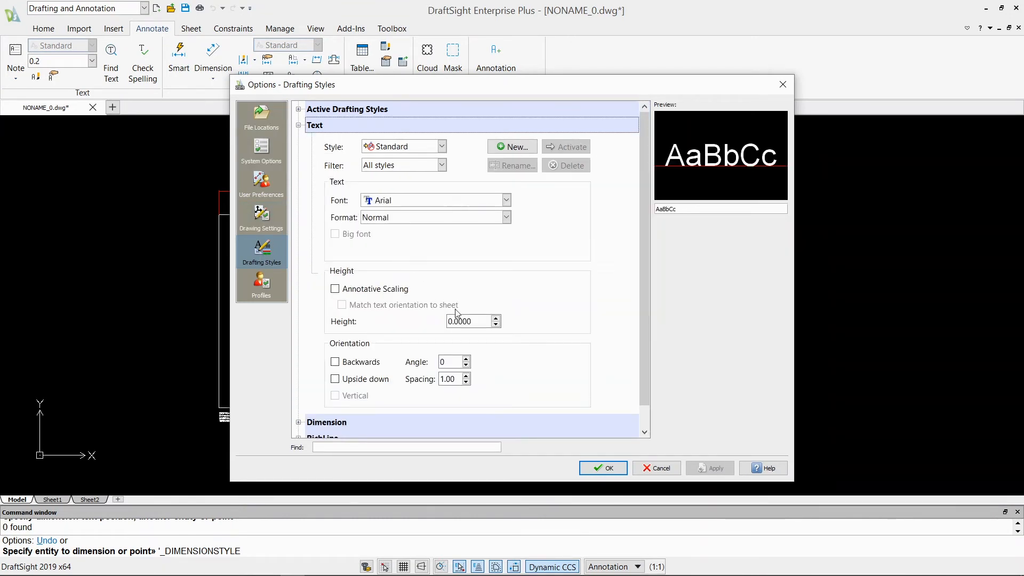
{"action": "double_click", "coordinate": [480, 322]}
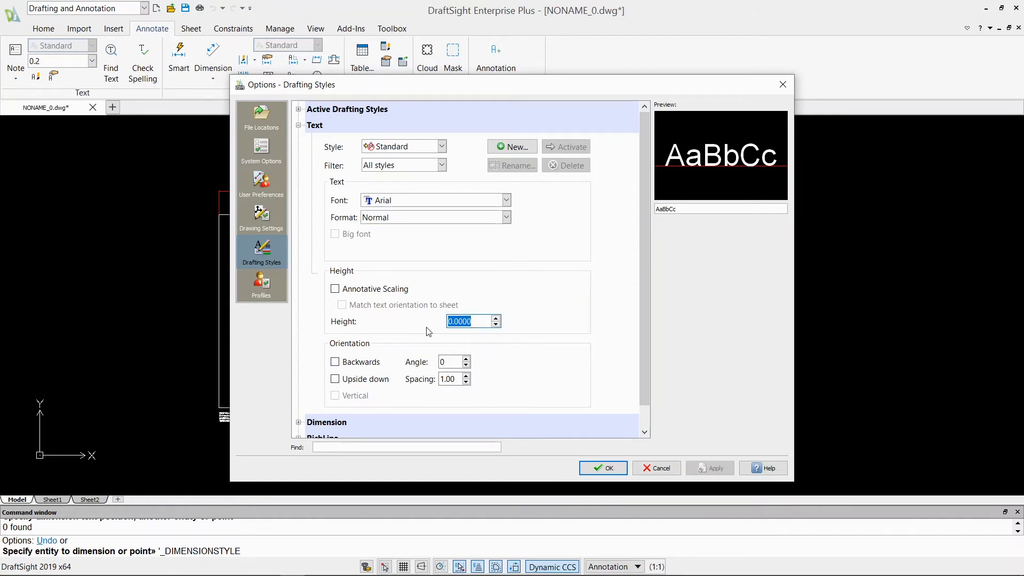
{"action": "type", "text": "25.4"}
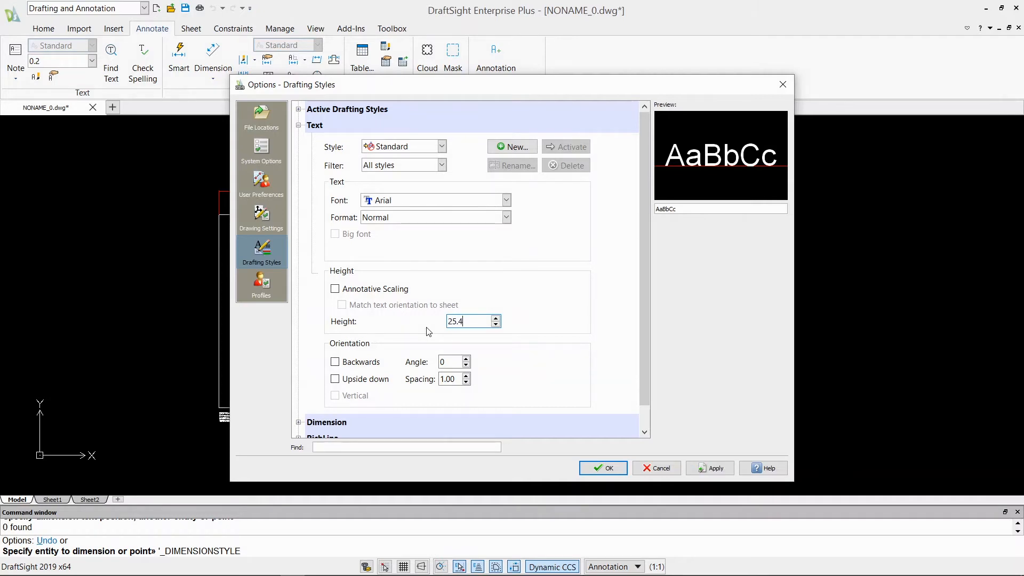
{"action": "key", "text": "Return"}
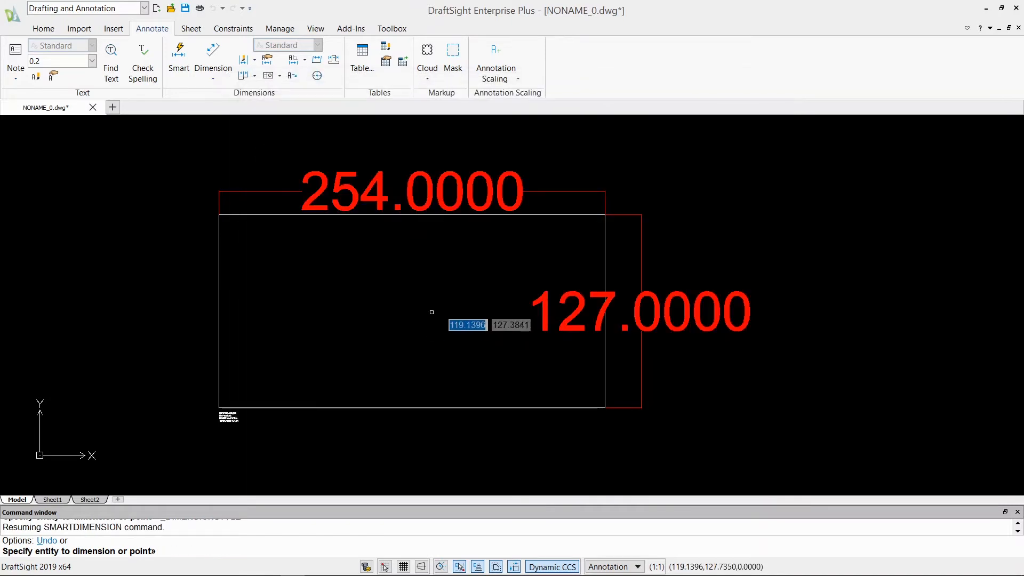
{"action": "scroll", "coordinate": [392, 187], "scroll_direction": "up", "scroll_amount": 1}
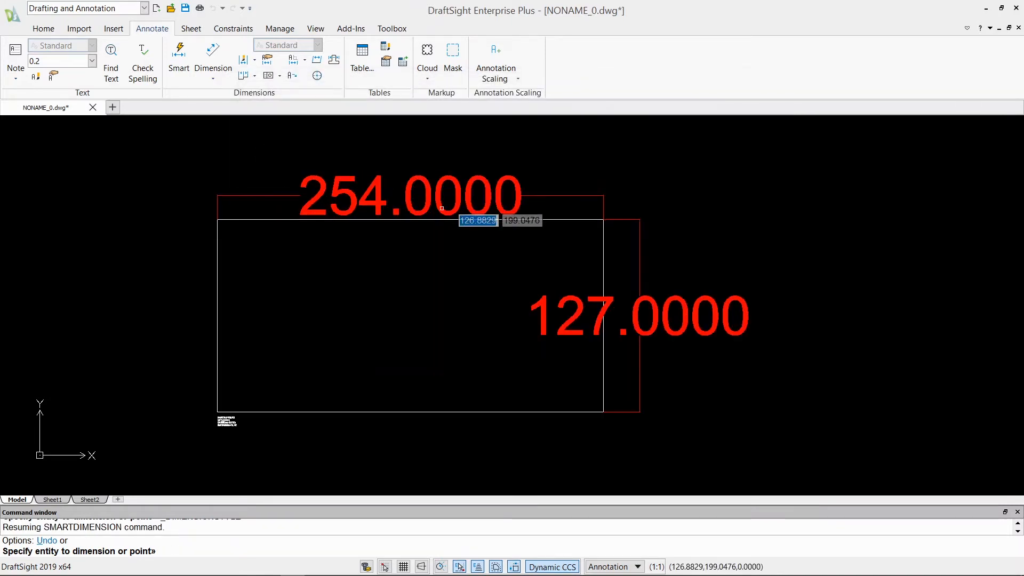
{"action": "key", "text": "Escape"}
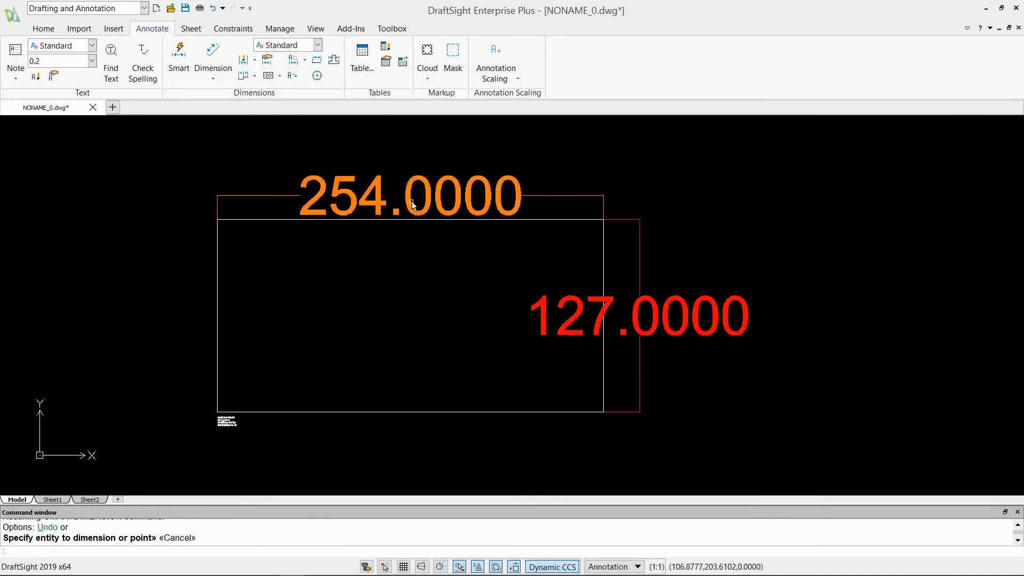
Step: Move the horizontal dimension higher above the rectangle and the vertical dimension farther out from its right side
{"action": "left_click", "coordinate": [410, 200]}
{"action": "left_click_drag", "start_coordinate": [410, 199], "coordinate": [410, 186]}
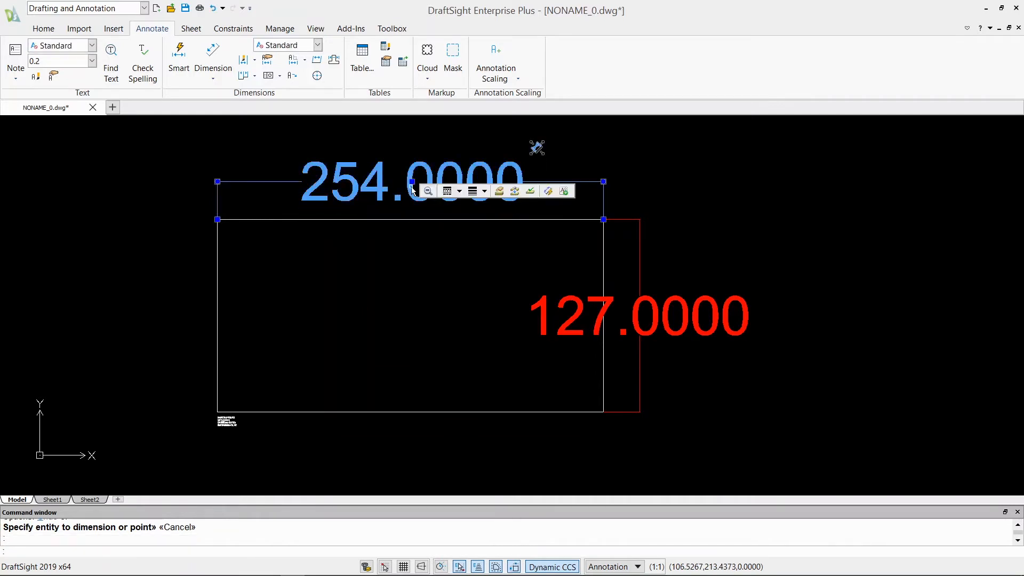
{"action": "key", "text": "Escape"}
{"action": "left_click_drag", "start_coordinate": [604, 305], "coordinate": [711, 308]}
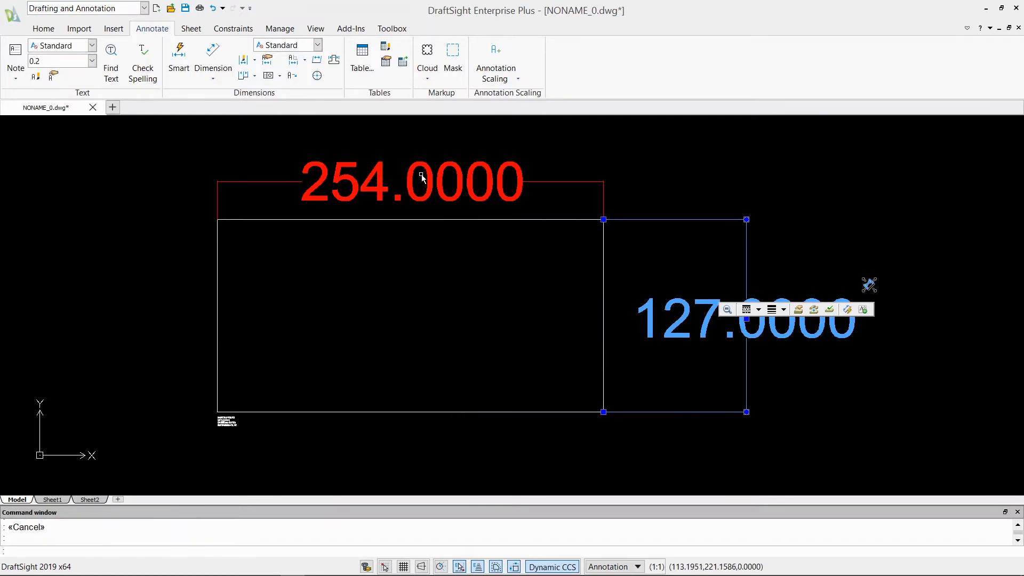
{"action": "key", "text": "Escape"}
{"action": "left_click_drag", "start_coordinate": [422, 178], "coordinate": [425, 155]}
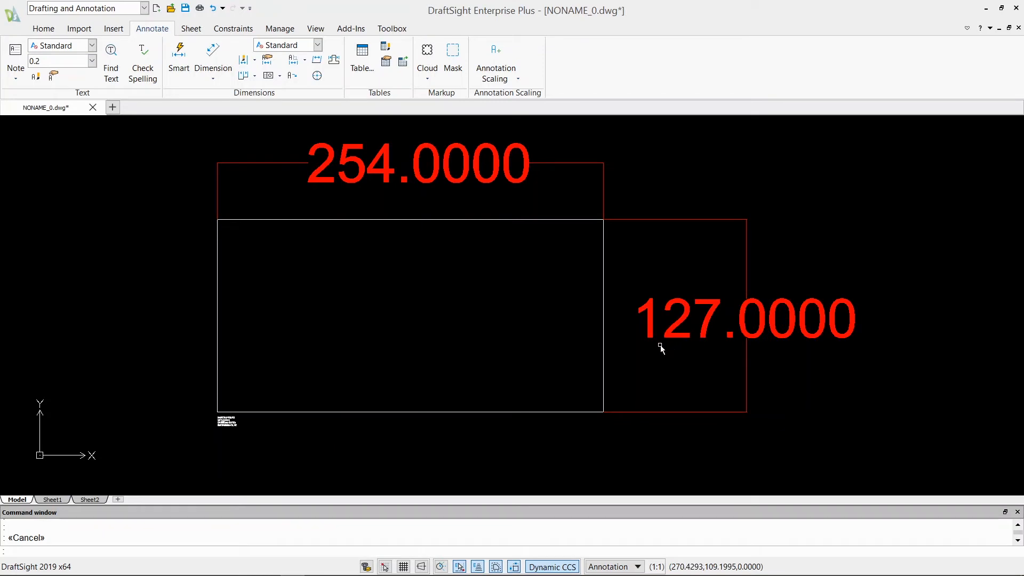
{"action": "key", "text": "Escape"}
Step: Set the block units format of the drawing's unit system to Inches and apply the change
{"action": "type", "text": "UNITS"}
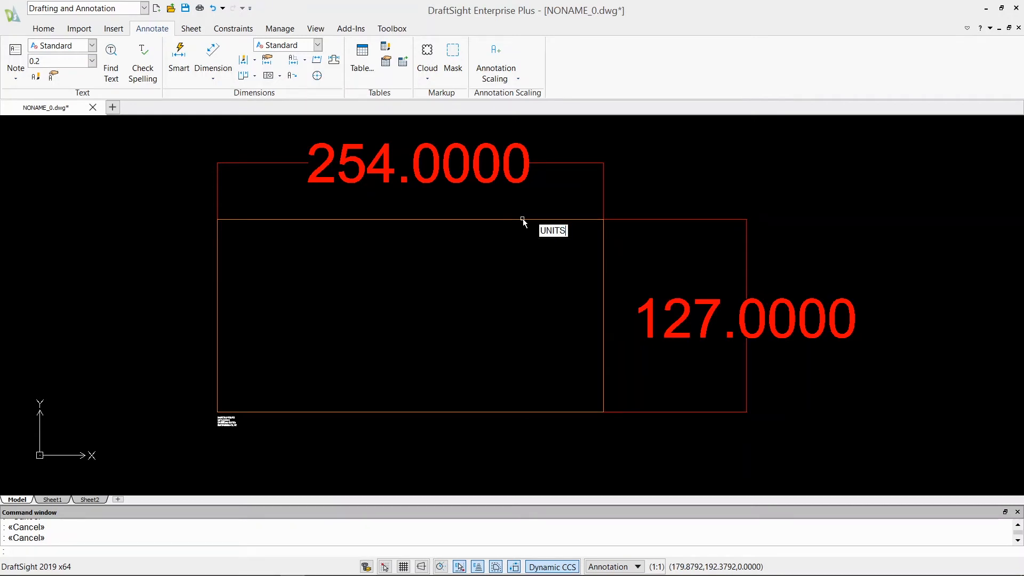
{"action": "key", "text": "Return"}
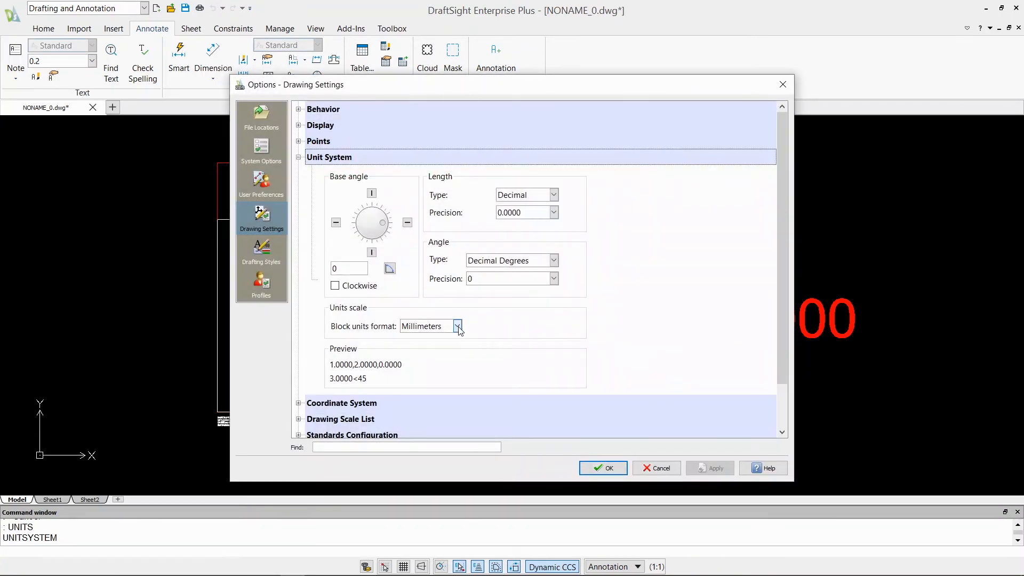
{"action": "left_click", "coordinate": [458, 326]}
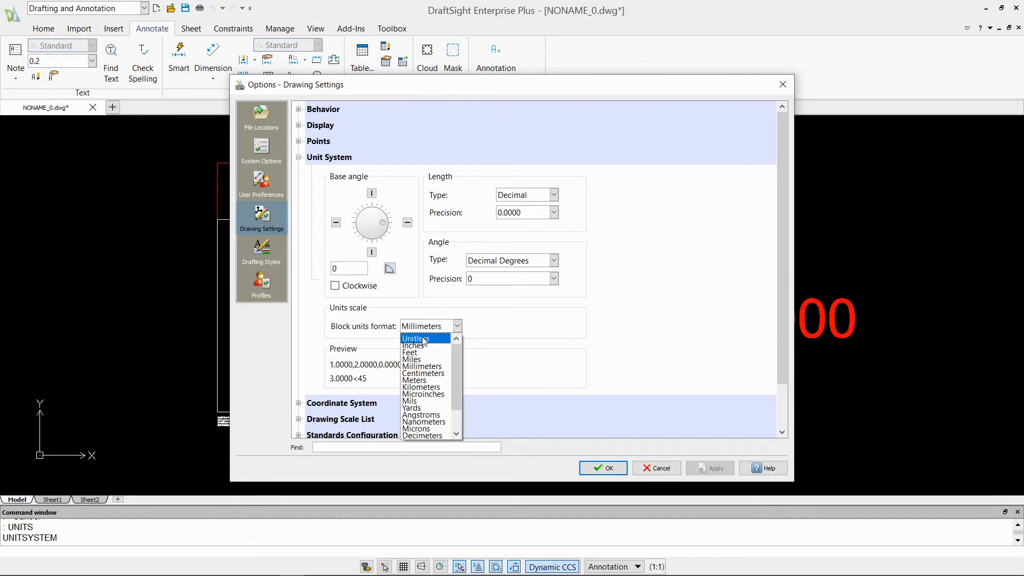
{"action": "left_click", "coordinate": [421, 346]}
{"action": "left_click", "coordinate": [693, 470]}
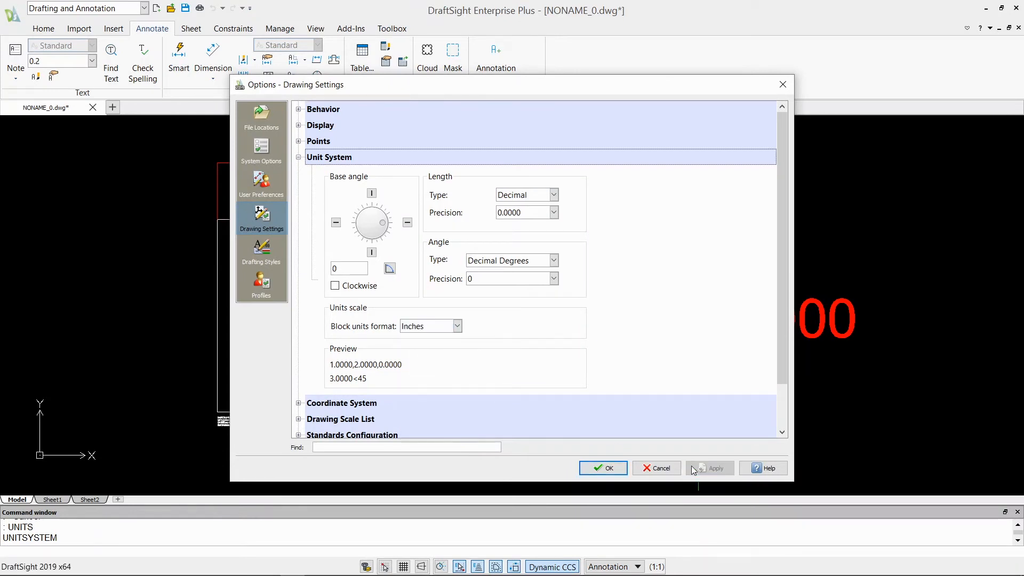
{"action": "left_click", "coordinate": [603, 467]}
{"action": "key", "text": "Escape"}
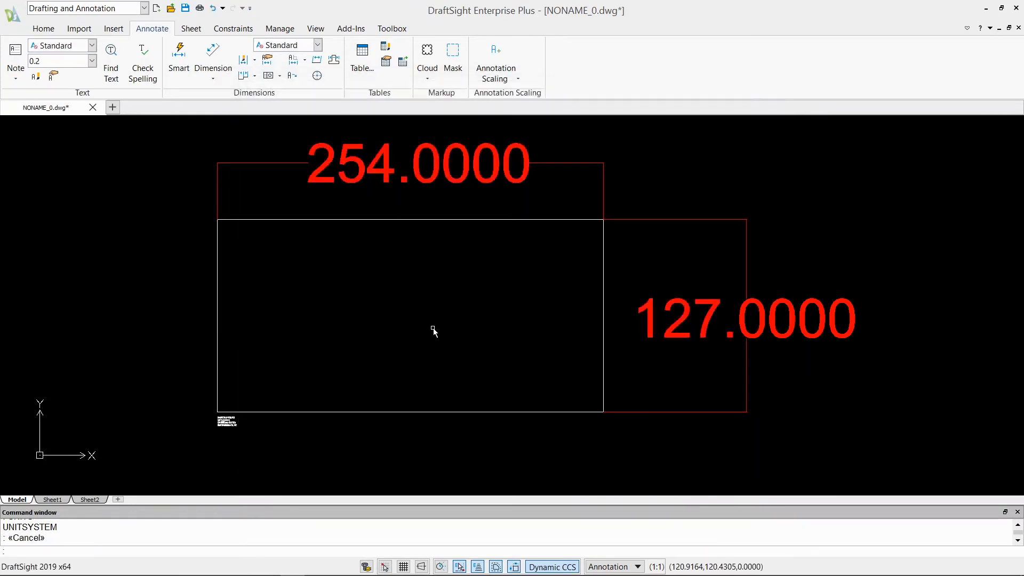
{"action": "key", "text": "Escape"}
Step: Delete both red dimensions, the 254.0000 one above the rectangle and the 127.0000 one beside it
{"action": "left_click", "coordinate": [534, 141]}
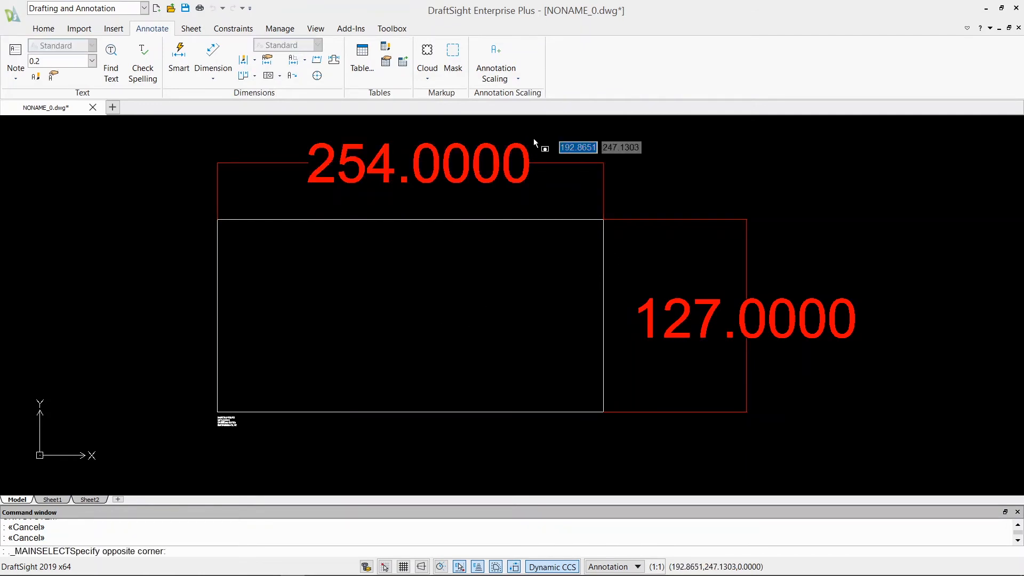
{"action": "left_click", "coordinate": [337, 200]}
{"action": "key", "text": "Delete"}
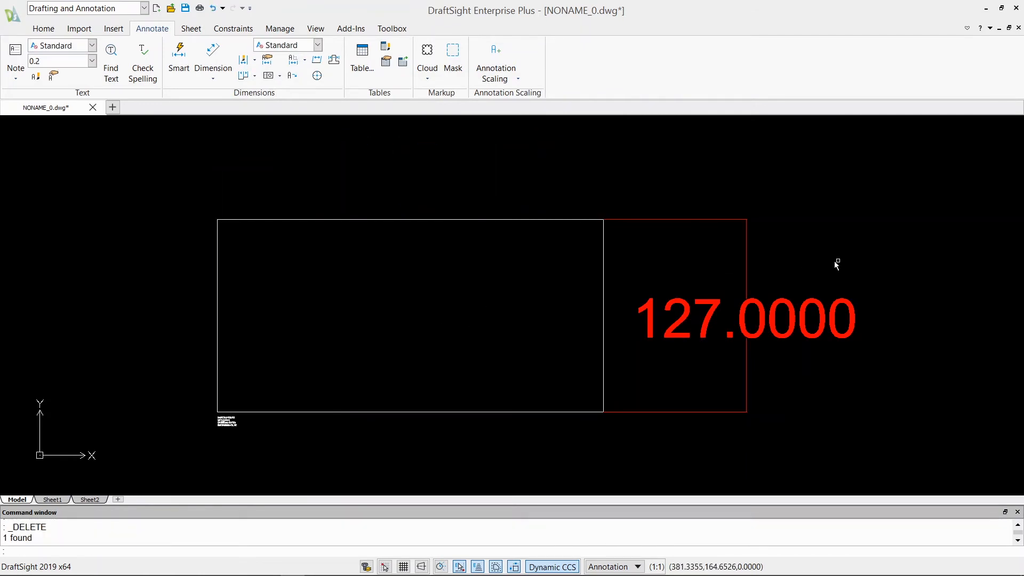
{"action": "left_click", "coordinate": [857, 276]}
{"action": "left_click", "coordinate": [686, 355]}
{"action": "key", "text": "Delete"}
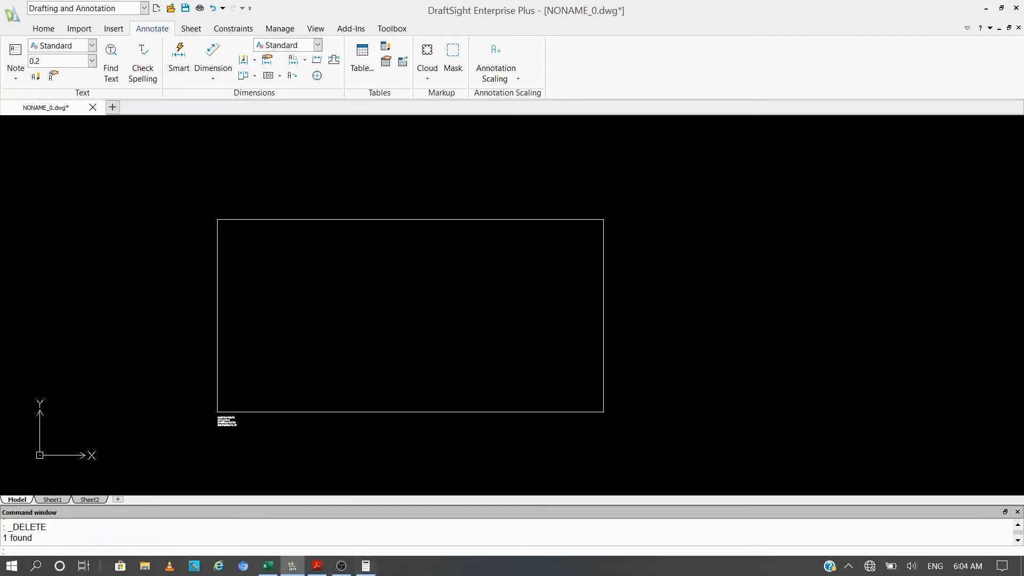
Step: Switch to the Calculator and divide 1 by 25.4
{"action": "left_click", "coordinate": [366, 565]}
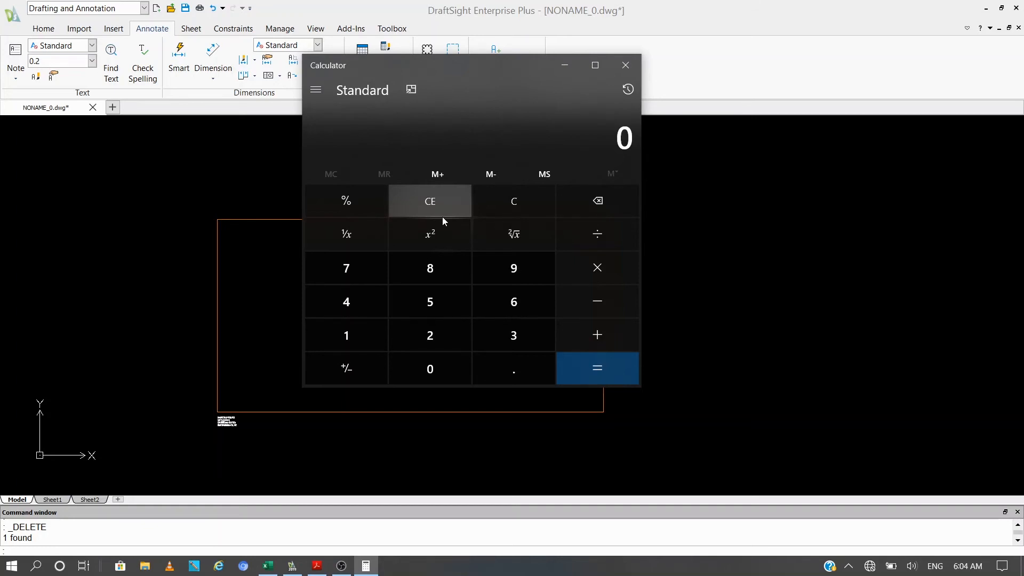
{"action": "type", "text": "1"}
{"action": "type", "text": "/25.4"}
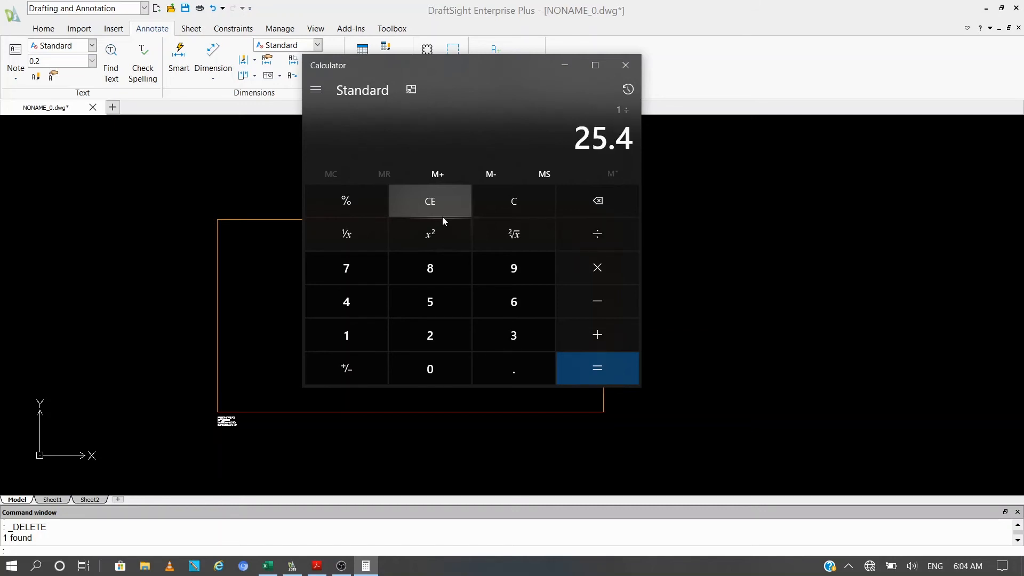
{"action": "key", "text": "Return"}
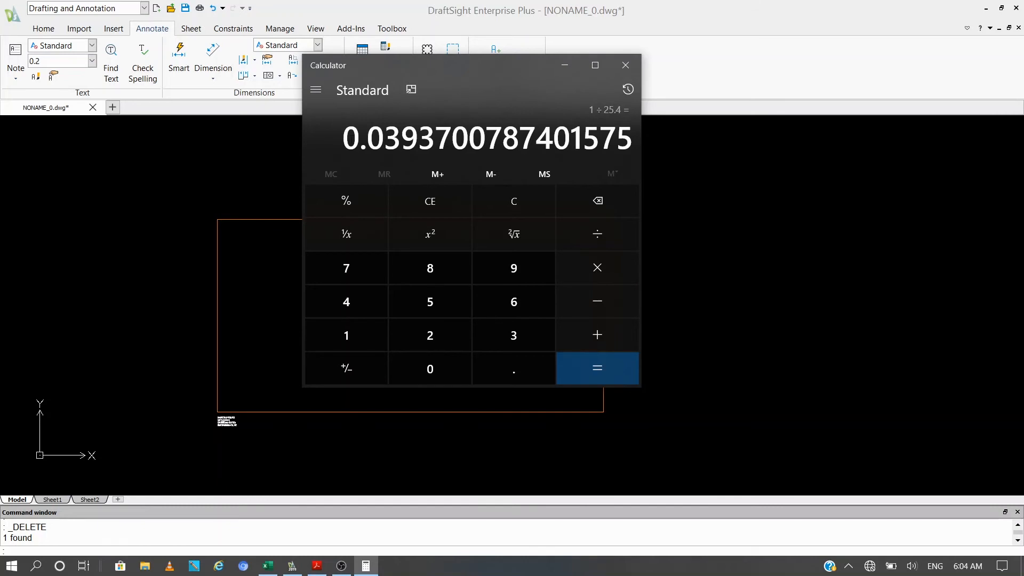
Step: Copy the Calculator's result to the clipboard and minimize the Calculator to return to the drawing
{"action": "left_click_drag", "start_coordinate": [344, 138], "coordinate": [631, 139]}
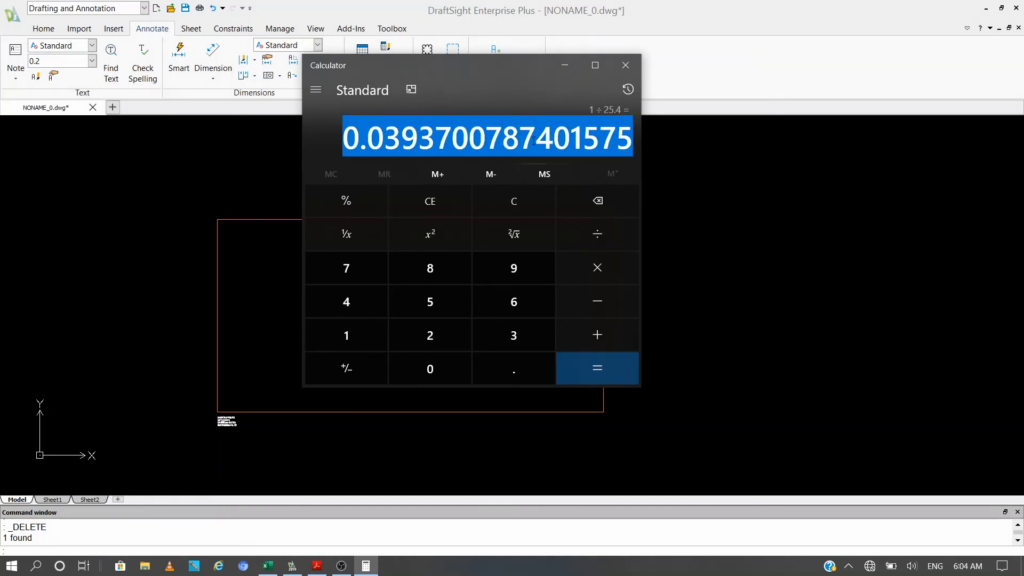
{"action": "right_click", "coordinate": [387, 136]}
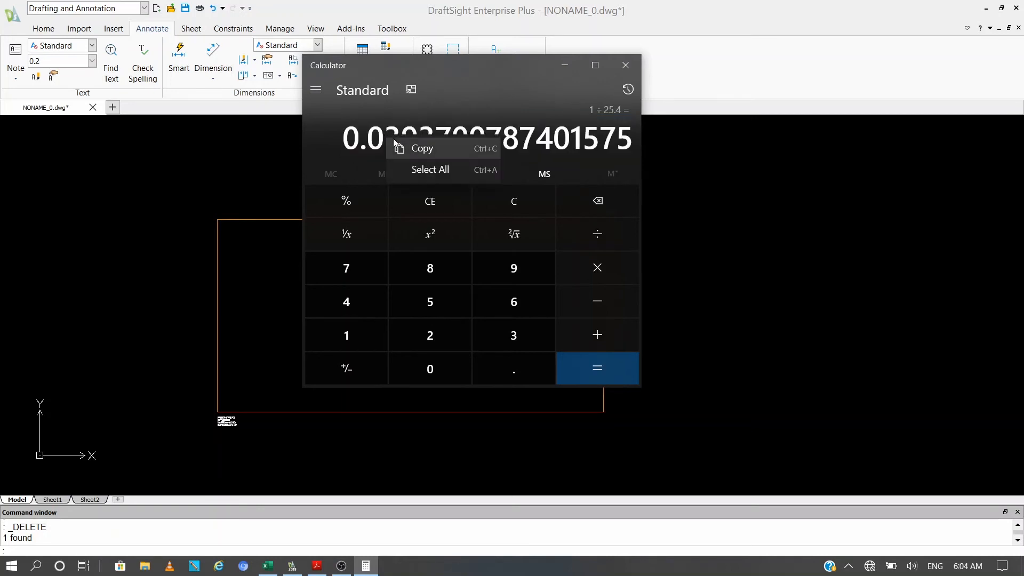
{"action": "left_click", "coordinate": [418, 152]}
{"action": "right_click", "coordinate": [417, 151]}
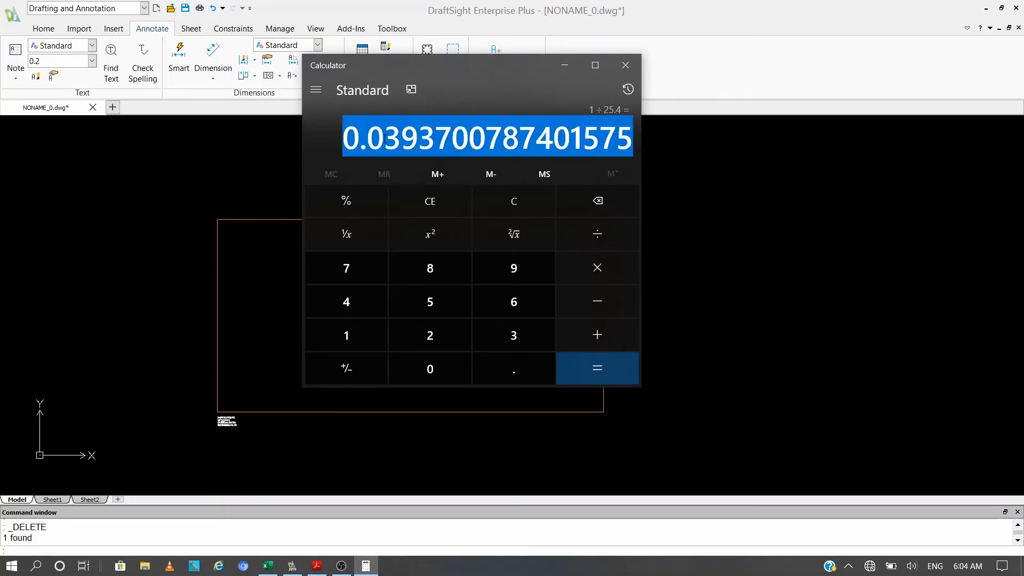
{"action": "left_click", "coordinate": [411, 152]}
{"action": "left_click", "coordinate": [561, 67]}
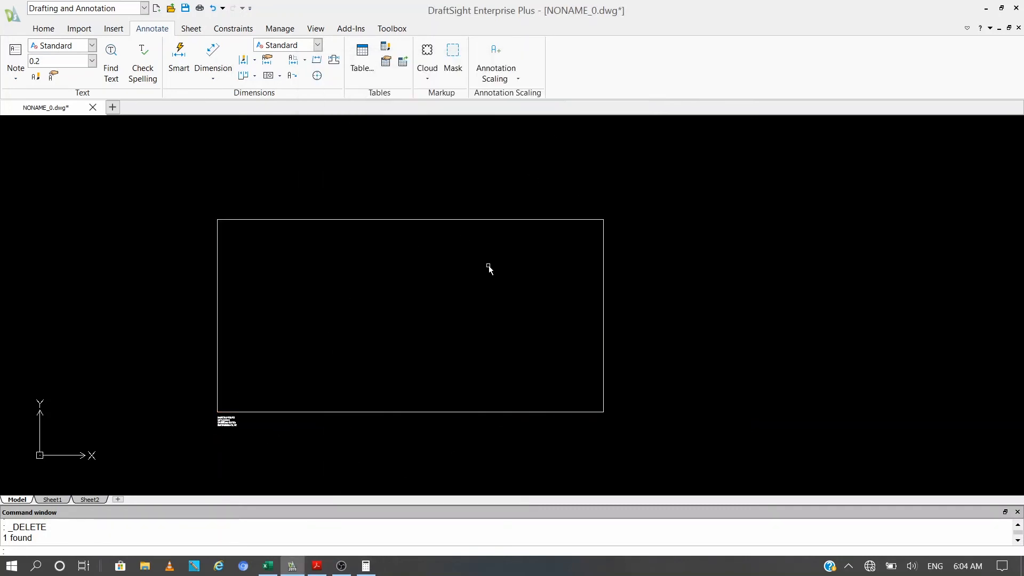
Step: Scale the rectangle about its lower-left corner by a factor of 0.03937, after trying the copied Calculator value
{"action": "left_click", "coordinate": [46, 29]}
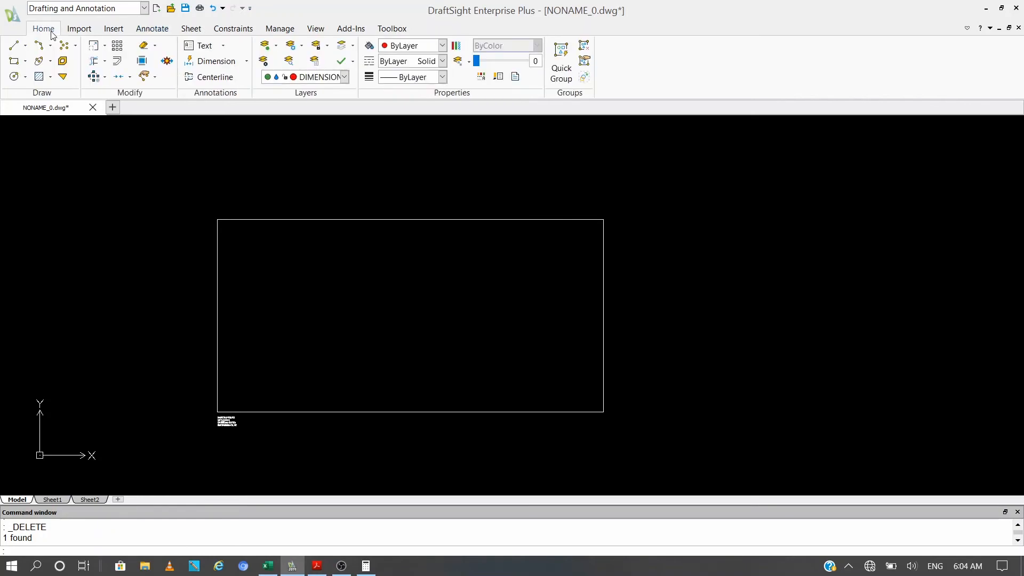
{"action": "left_click", "coordinate": [93, 45]}
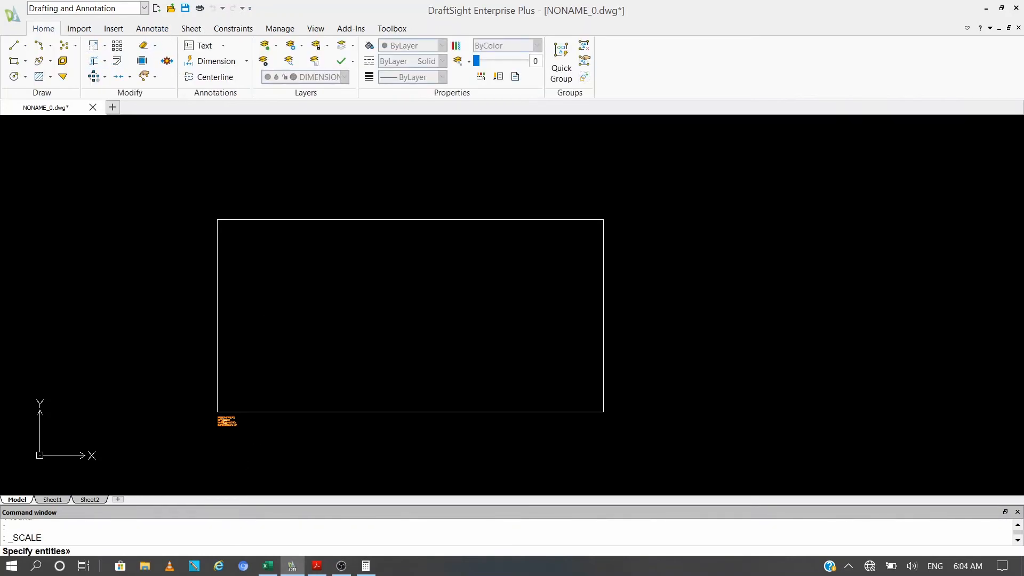
{"action": "left_click", "coordinate": [244, 412]}
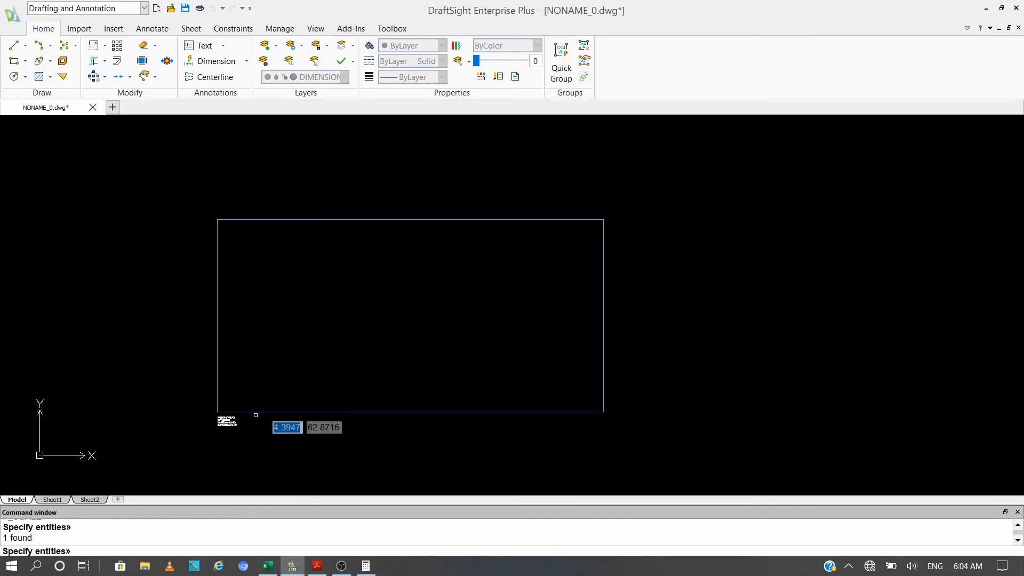
{"action": "key", "text": "Return"}
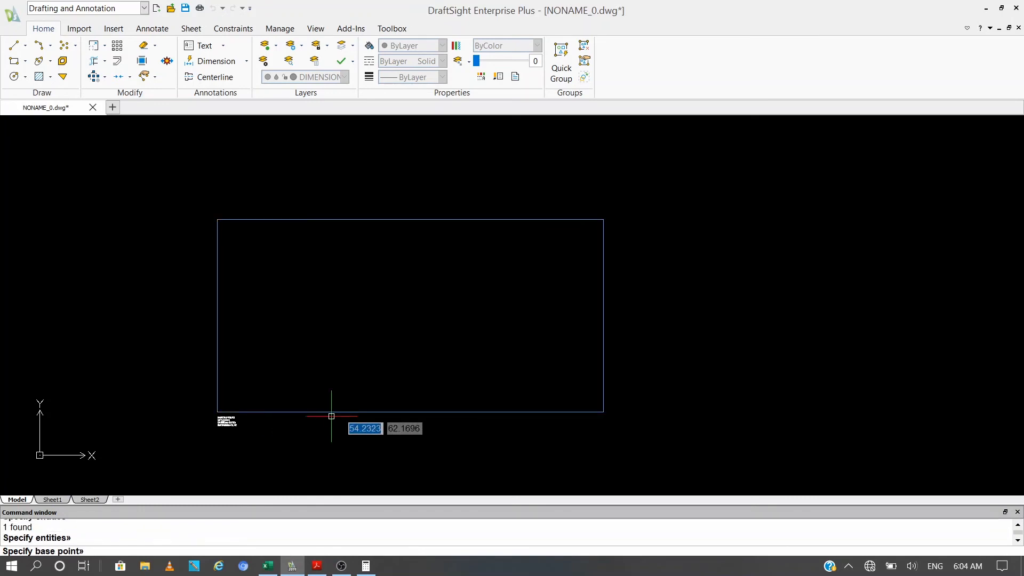
{"action": "left_click", "coordinate": [218, 412]}
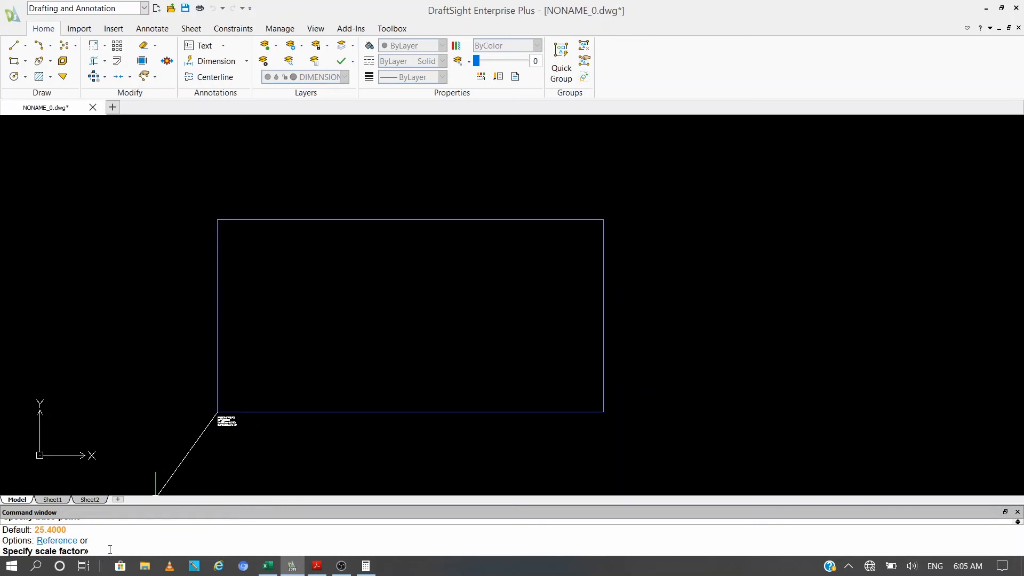
{"action": "right_click", "coordinate": [109, 550]}
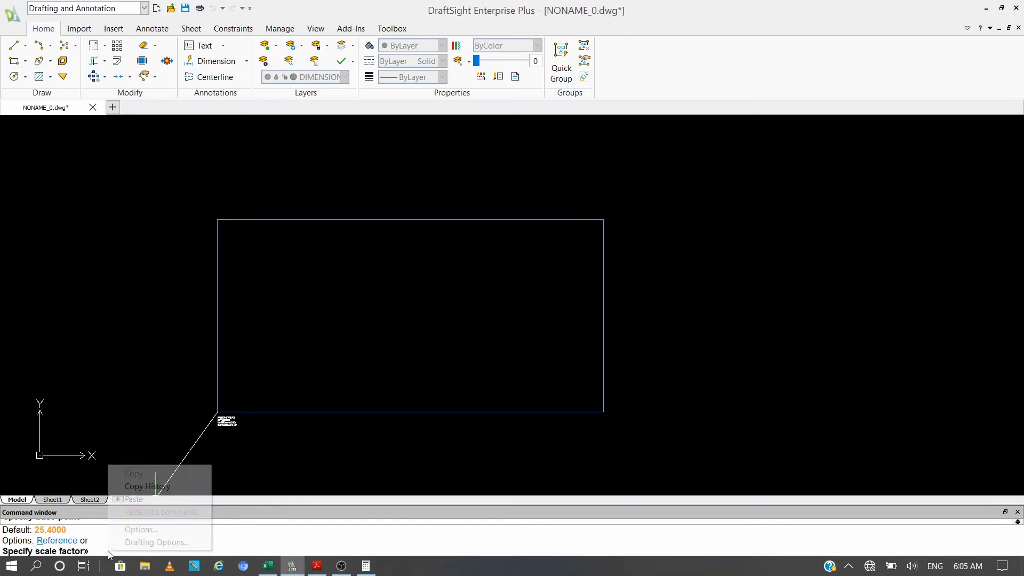
{"action": "left_click", "coordinate": [138, 501]}
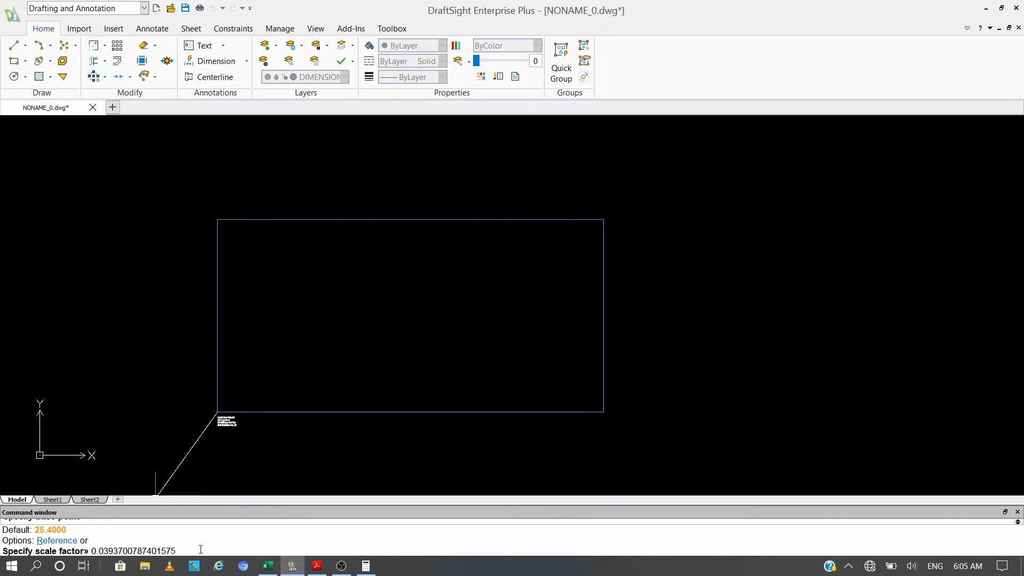
{"action": "key", "text": "Return"}
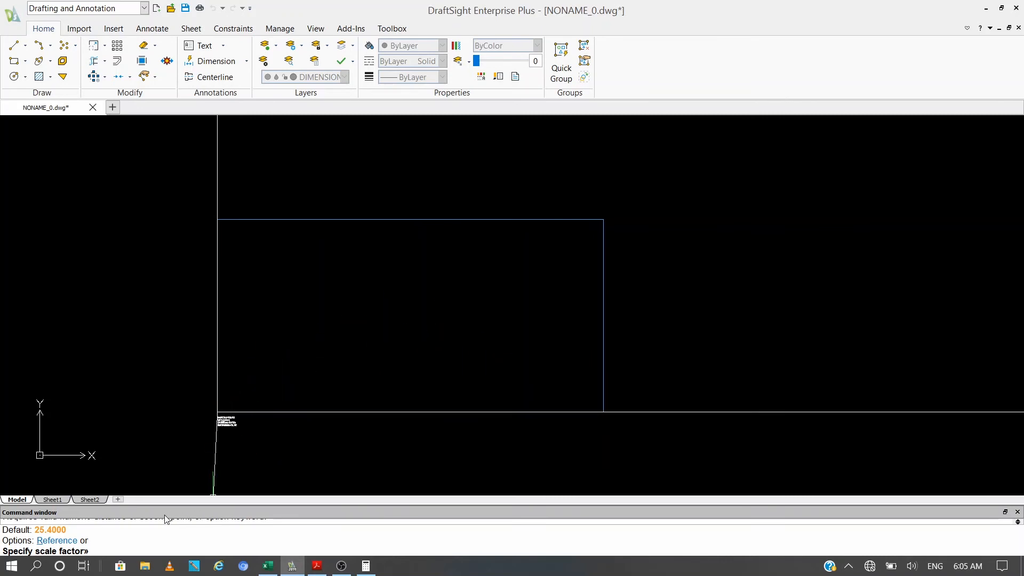
{"action": "type", "text": "0.03937"}
{"action": "key", "text": "Return"}
{"action": "scroll", "coordinate": [231, 425], "scroll_direction": "up", "scroll_amount": 8}
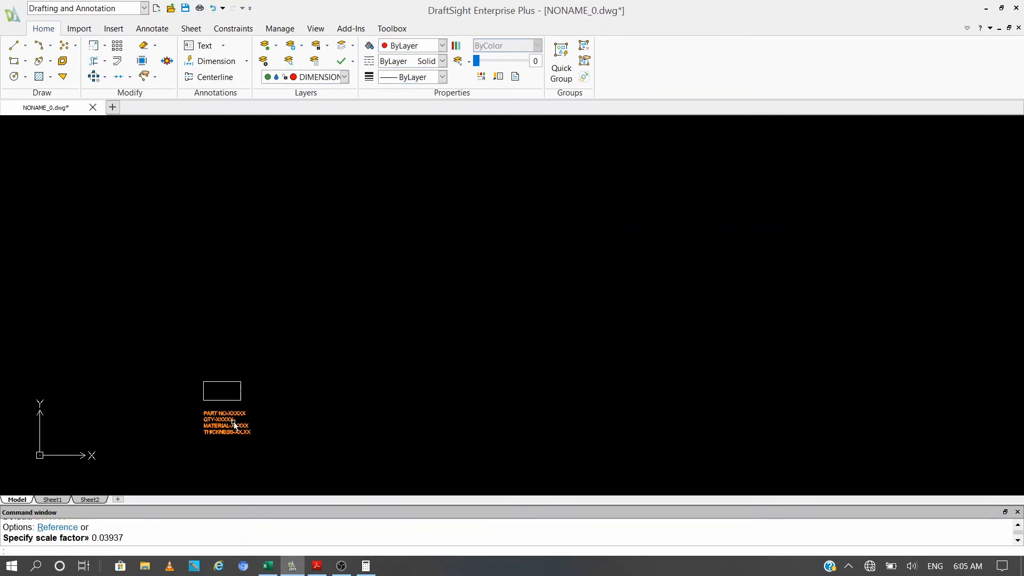
{"action": "scroll", "coordinate": [327, 318], "scroll_direction": "up", "scroll_amount": 6}
{"action": "middle_click_drag", "start_coordinate": [313, 326], "coordinate": [431, 258]}
{"action": "scroll", "coordinate": [433, 259], "scroll_direction": "down", "scroll_amount": 6}
{"action": "scroll", "coordinate": [432, 336], "scroll_direction": "up", "scroll_amount": 1}
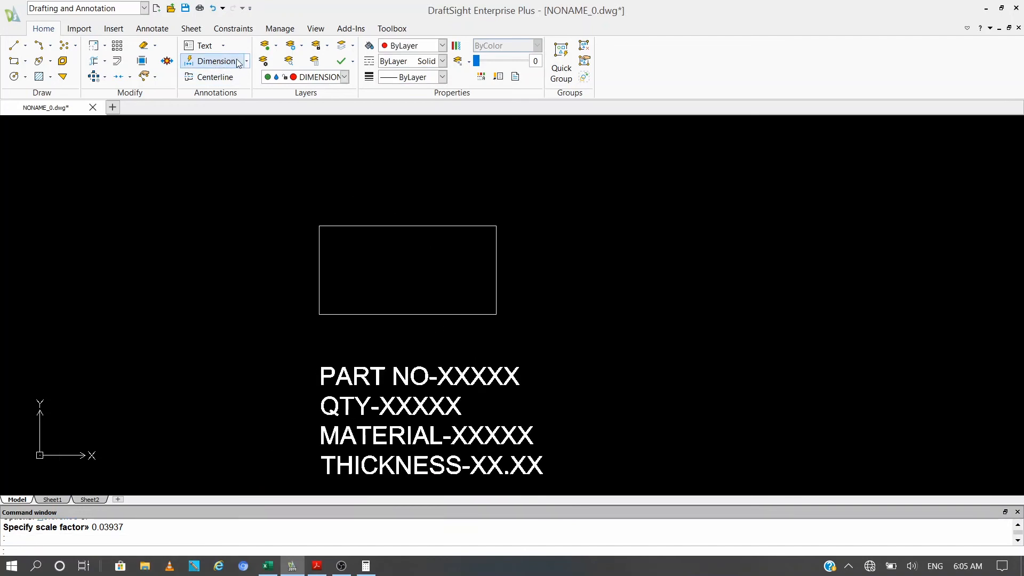
{"action": "left_click", "coordinate": [216, 62]}
{"action": "left_click", "coordinate": [350, 229]}
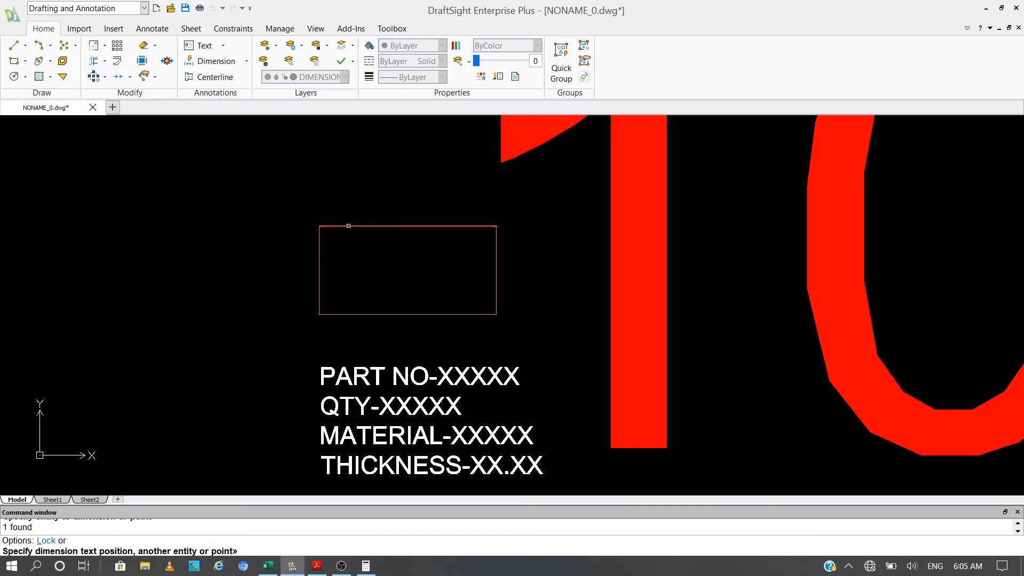
{"action": "scroll", "coordinate": [367, 211], "scroll_direction": "down", "scroll_amount": 5}
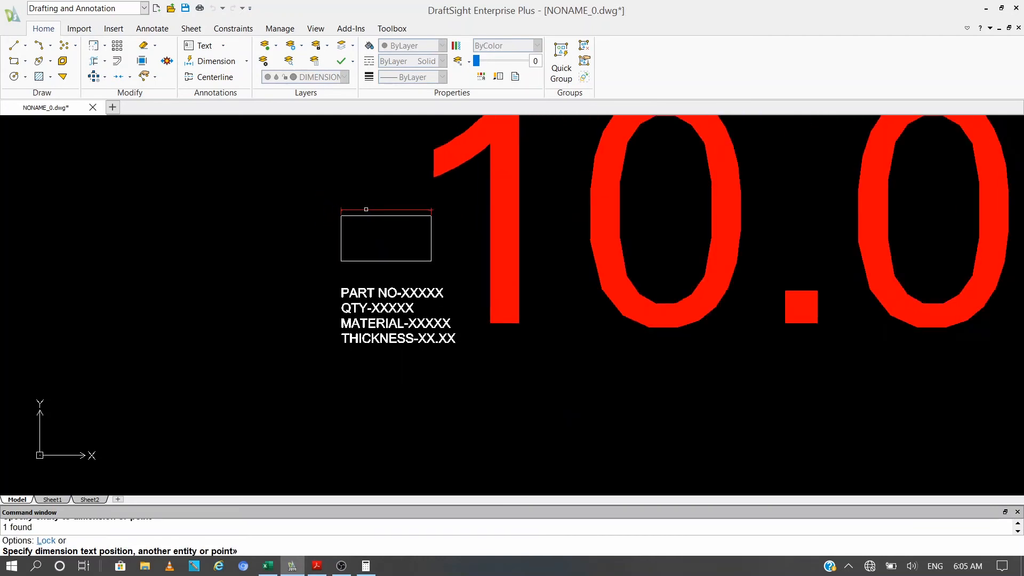
{"action": "key", "text": "Escape"}
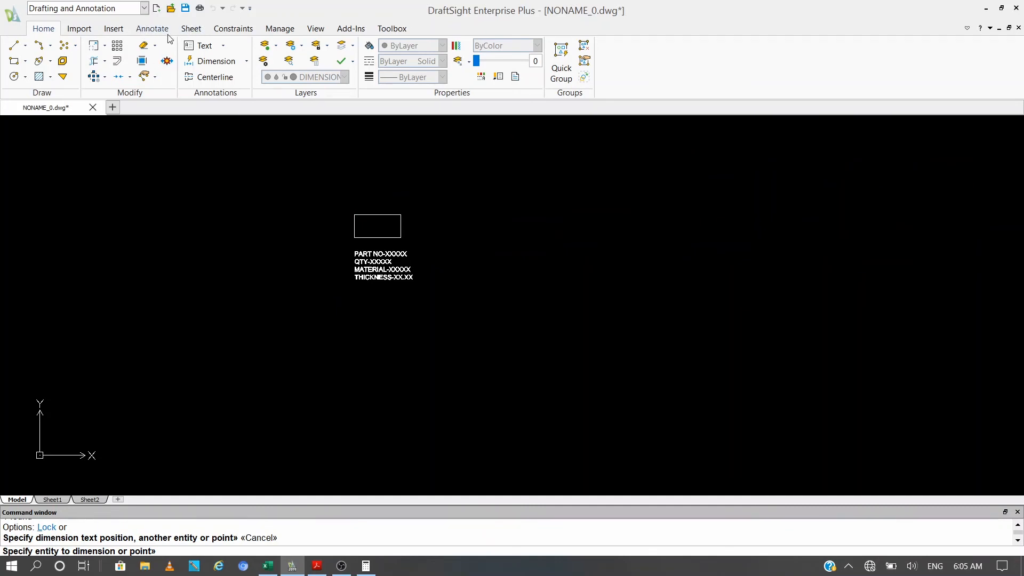
{"action": "type", "text": "units"}
{"action": "key", "text": "Return"}
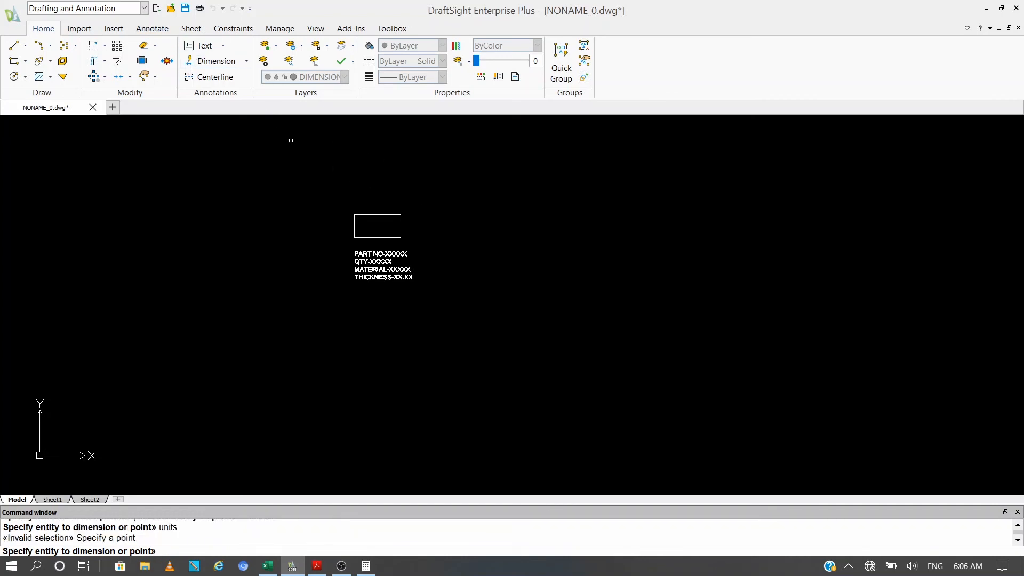
{"action": "key", "text": "Escape"}
{"action": "key", "text": "Escape"}
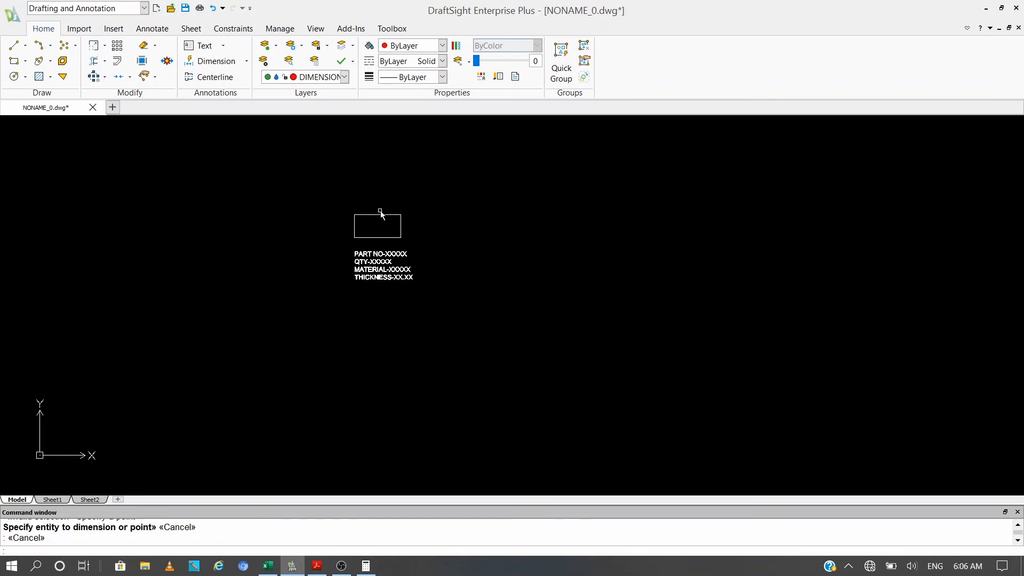
Step: Set the height of the Standard text style to 0.5 in the drafting styles, using the UNITS command to reach the options
{"action": "type", "text": "units"}
{"action": "key", "text": "Return"}
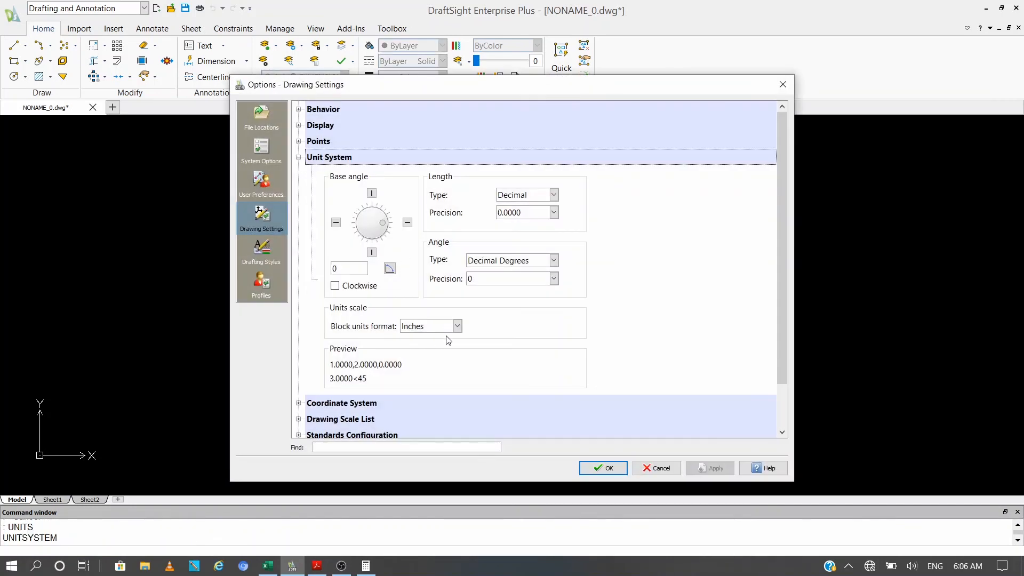
{"action": "left_click", "coordinate": [262, 252]}
{"action": "left_click", "coordinate": [298, 125]}
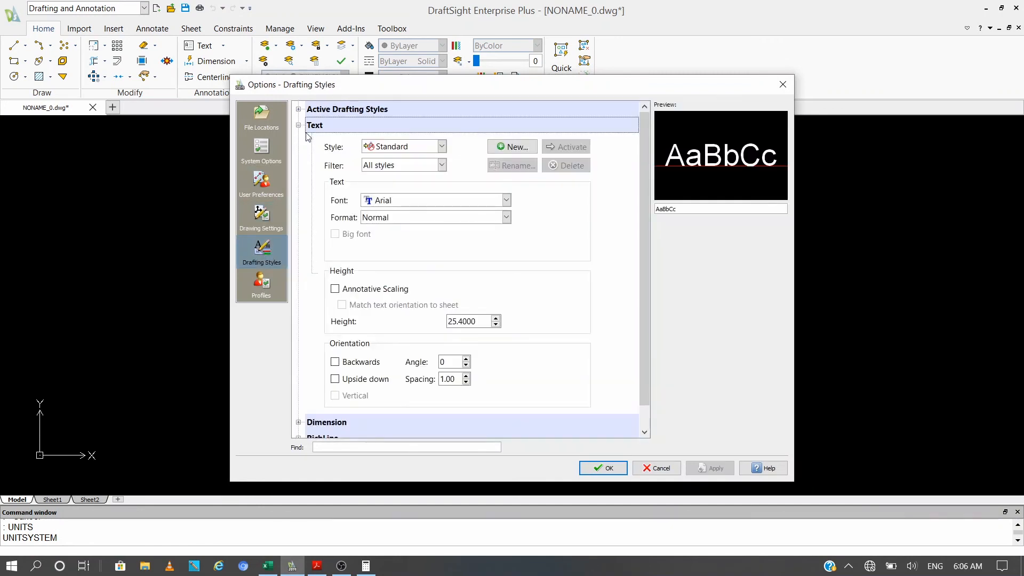
{"action": "left_click_drag", "start_coordinate": [480, 321], "coordinate": [448, 321]}
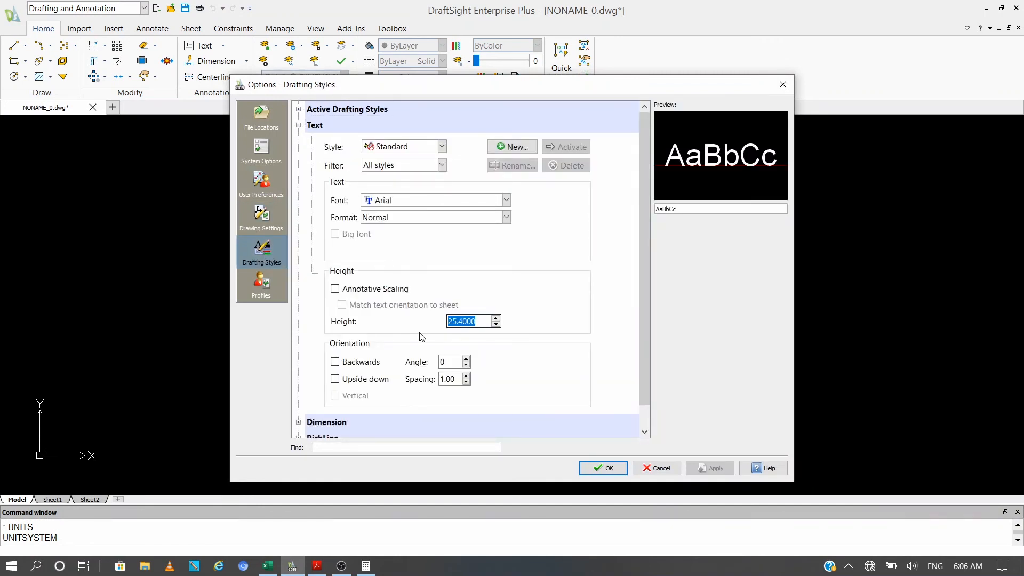
{"action": "type", "text": "0.5"}
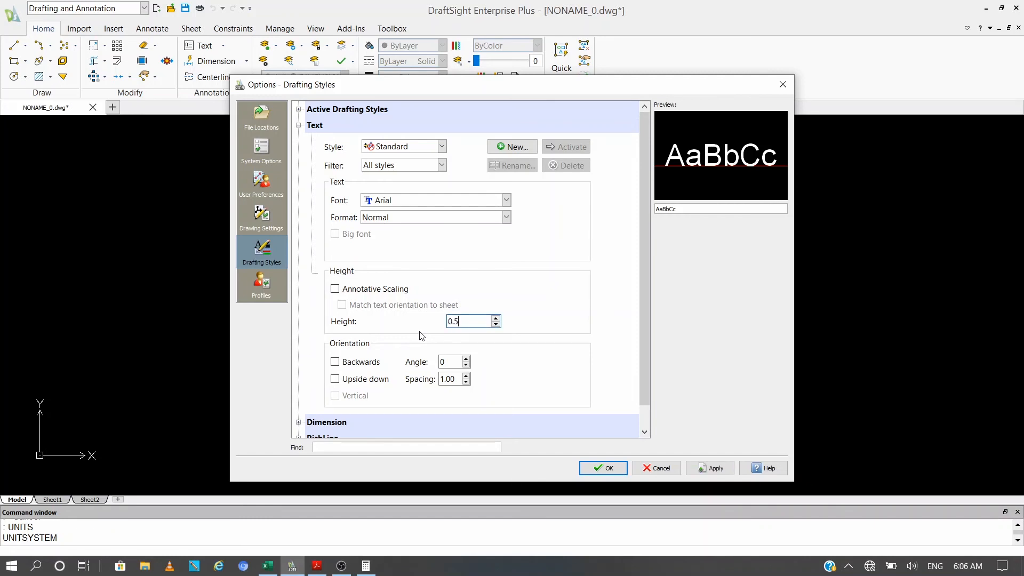
{"action": "key", "text": "Return"}
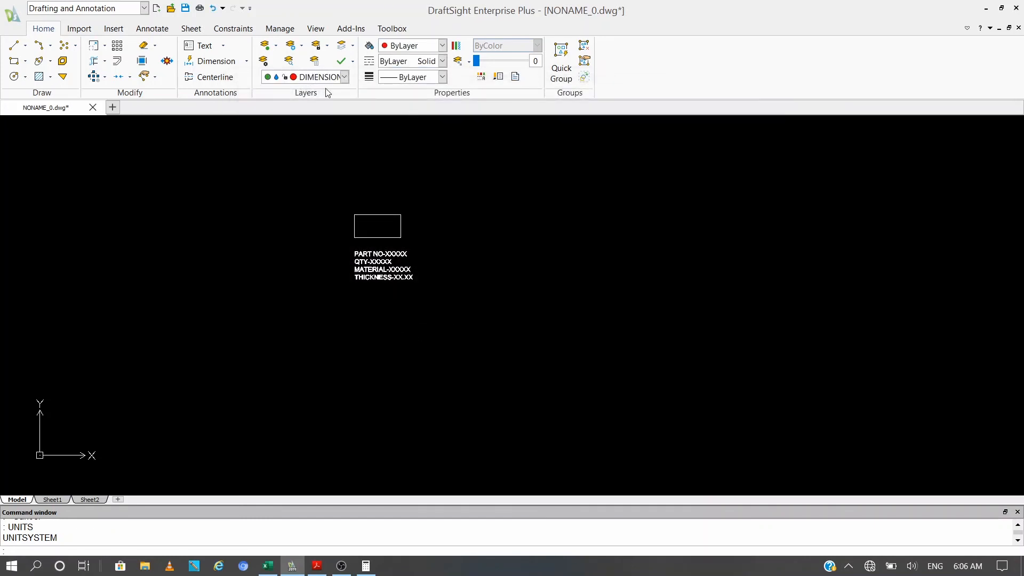
Step: Dimension the scaled rectangle's width above its upper edge and its height beside its right edge, and end the Smart Dimension command
{"action": "left_click", "coordinate": [226, 67]}
{"action": "scroll", "coordinate": [369, 196], "scroll_direction": "up", "scroll_amount": 3}
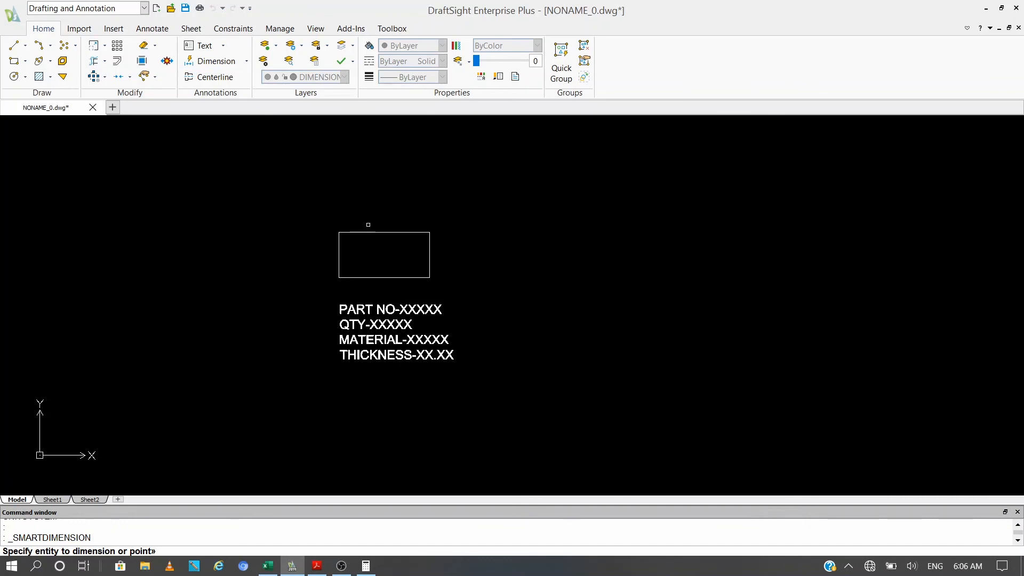
{"action": "left_click", "coordinate": [373, 232]}
{"action": "left_click", "coordinate": [392, 219]}
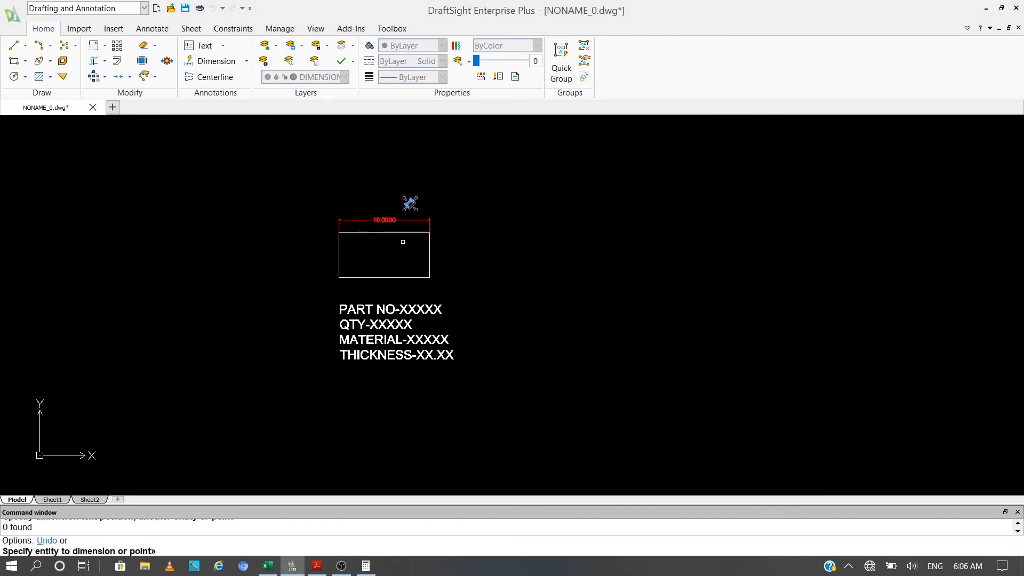
{"action": "left_click", "coordinate": [431, 247]}
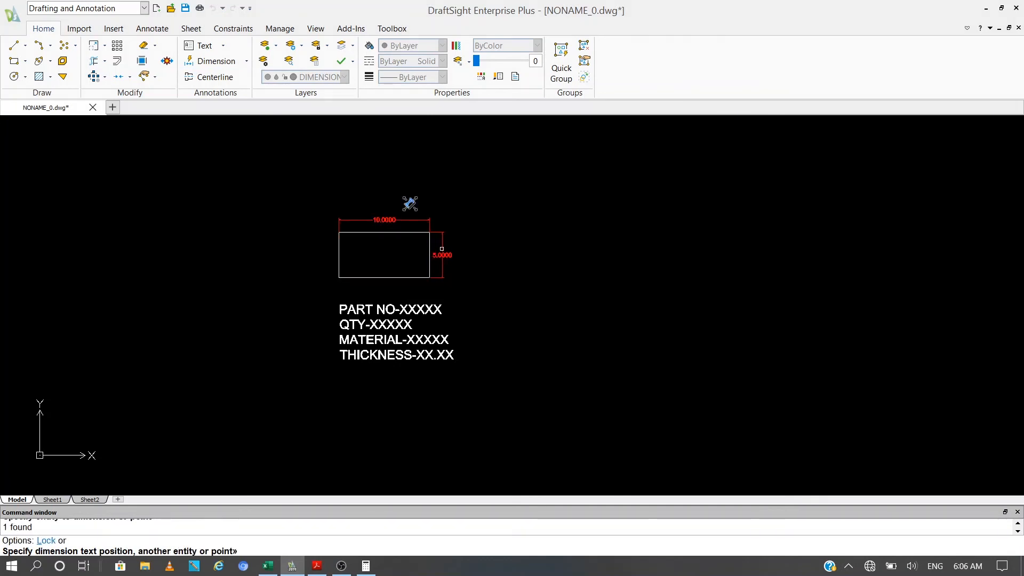
{"action": "left_click", "coordinate": [448, 255]}
{"action": "key", "text": "Escape"}
{"action": "scroll", "coordinate": [495, 257], "scroll_direction": "up", "scroll_amount": 3}
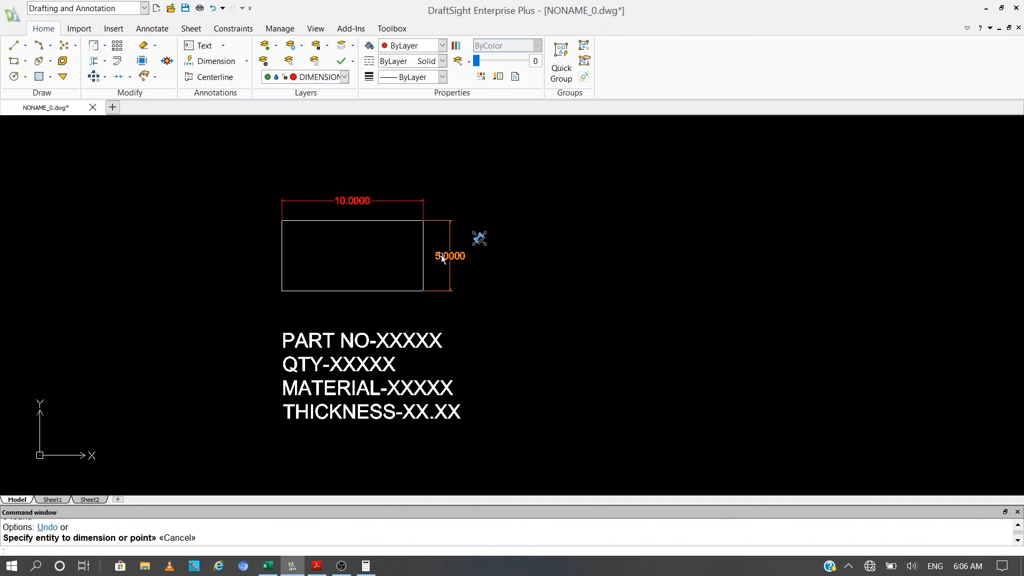